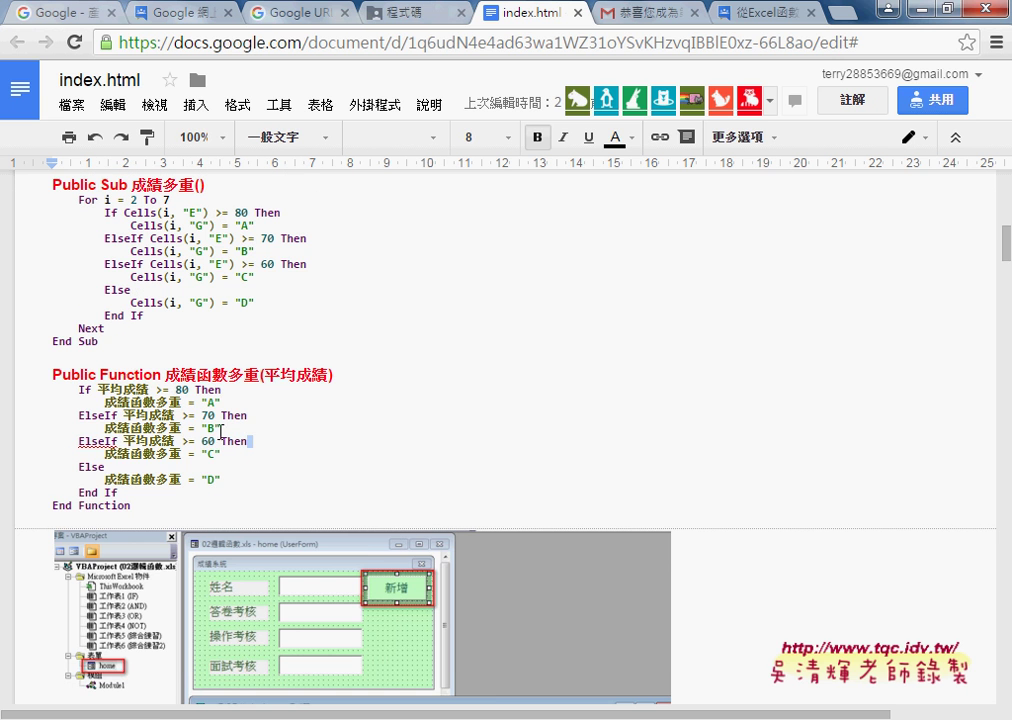
Select the 成績函數多重 function code, Public Function through End Function, in the Google Docs page.
left_click_drag(107, 375, 138, 375)
left_click_drag(131, 506, 33, 375)
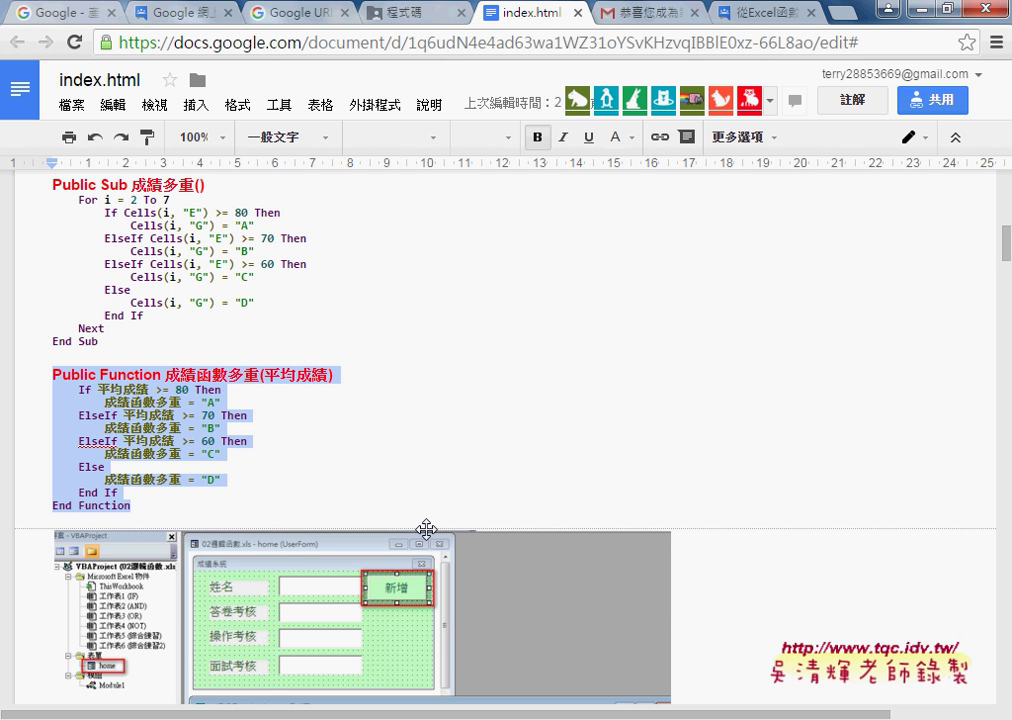
Paste the 成績函數多重 function into Module1 on the blank line after 成績函數.
left_click(394, 719)
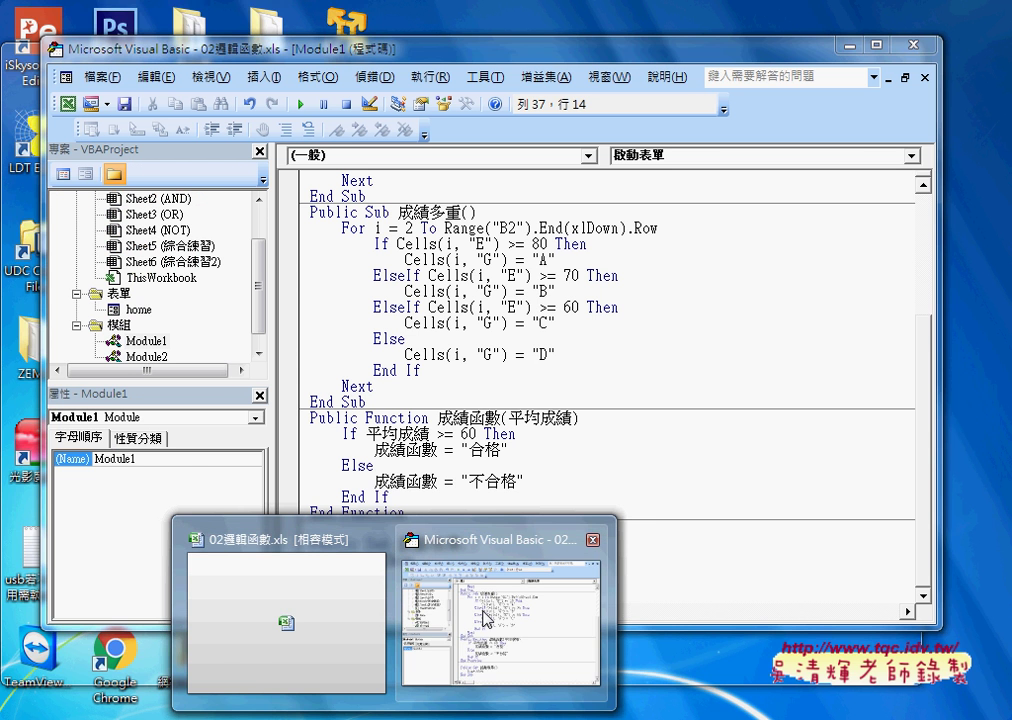
left_click(481, 677)
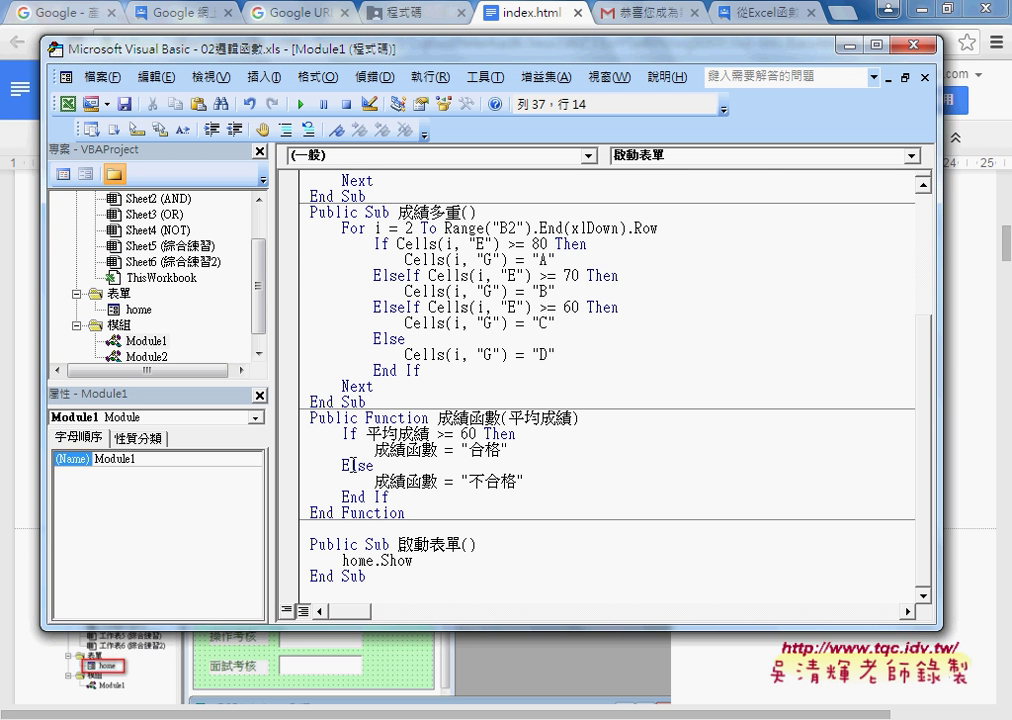
key("ctrl+Up")
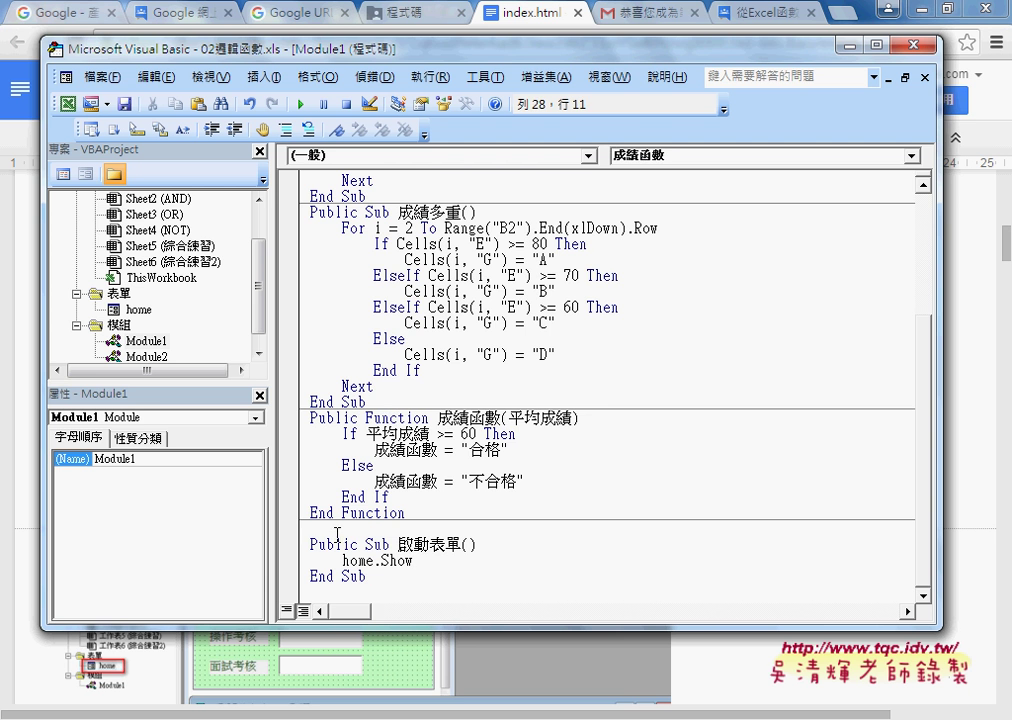
key("ctrl+Down")
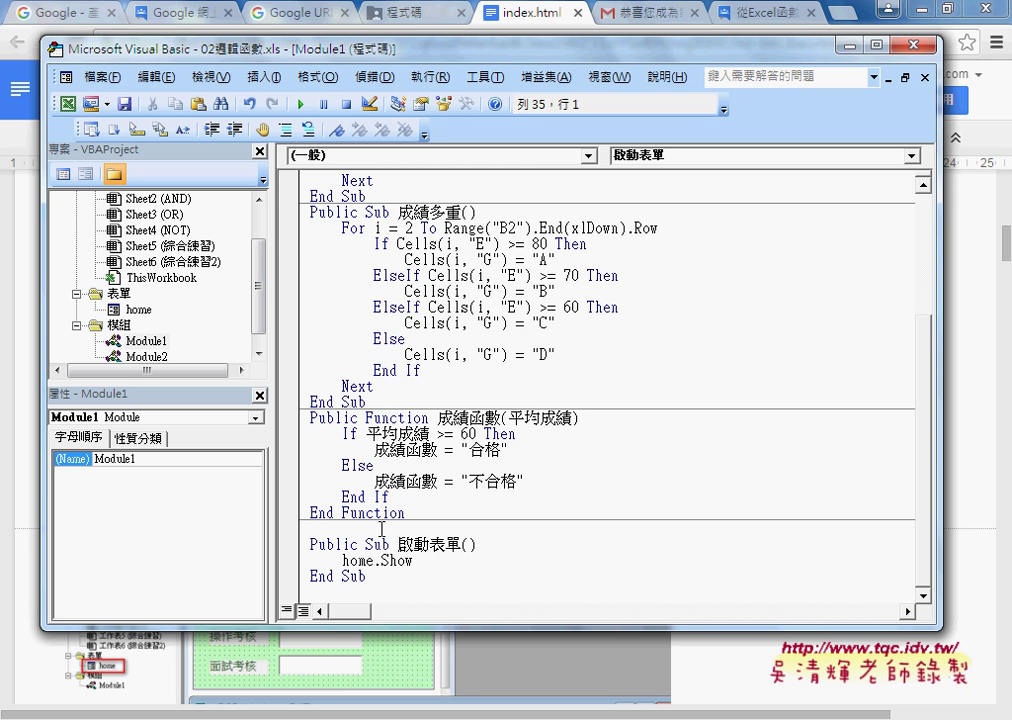
type("Public Function 成績函數多重(平均成績)     If 平均成績 >= 80 Then         成績函數多重 = \"A\"     ElseIf 平均成績 >= 70 Then         成績函數多重 = \"B\"     ElseIf 平均成績 >= 60 Then         成績函數多重 = \"C\"     Else         成績函數多重 = \"D\"     End If End Function")
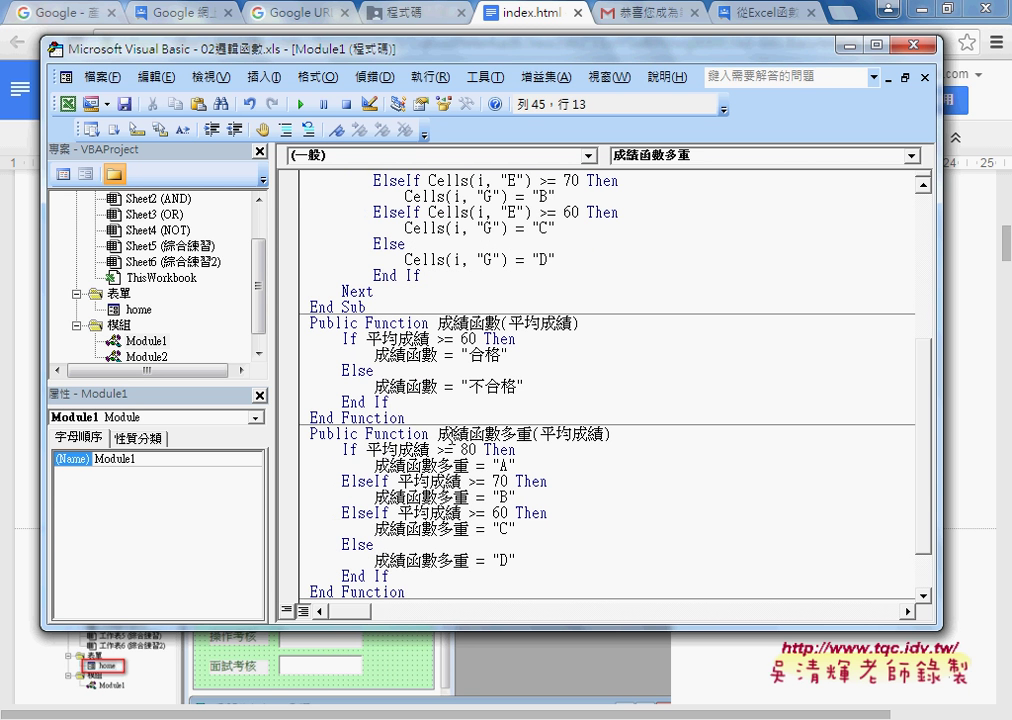
Review the pasted function and the 成績多重 sub, then bring the Excel workbook forward.
left_click_drag(366, 434, 405, 434)
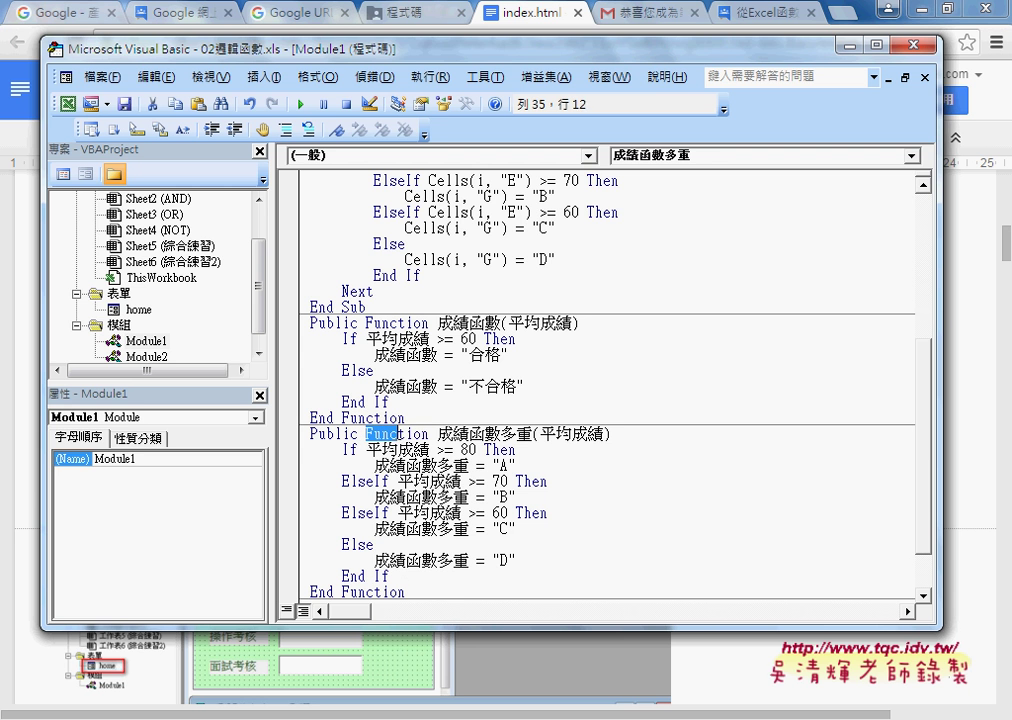
left_click(398, 434)
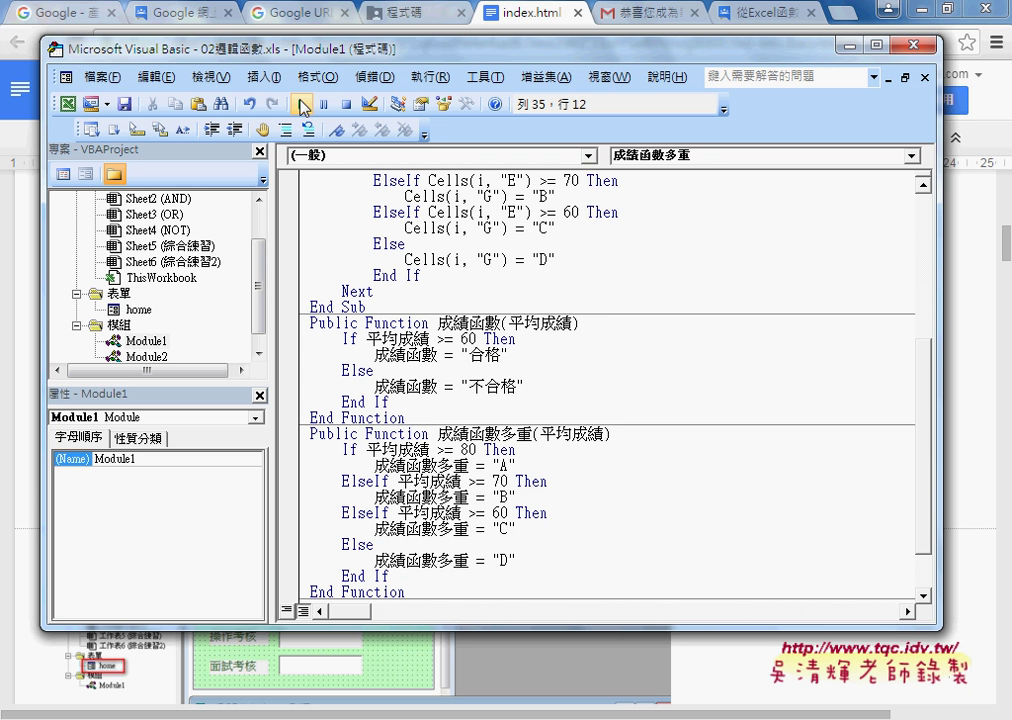
scroll(415, 322, "up", 2)
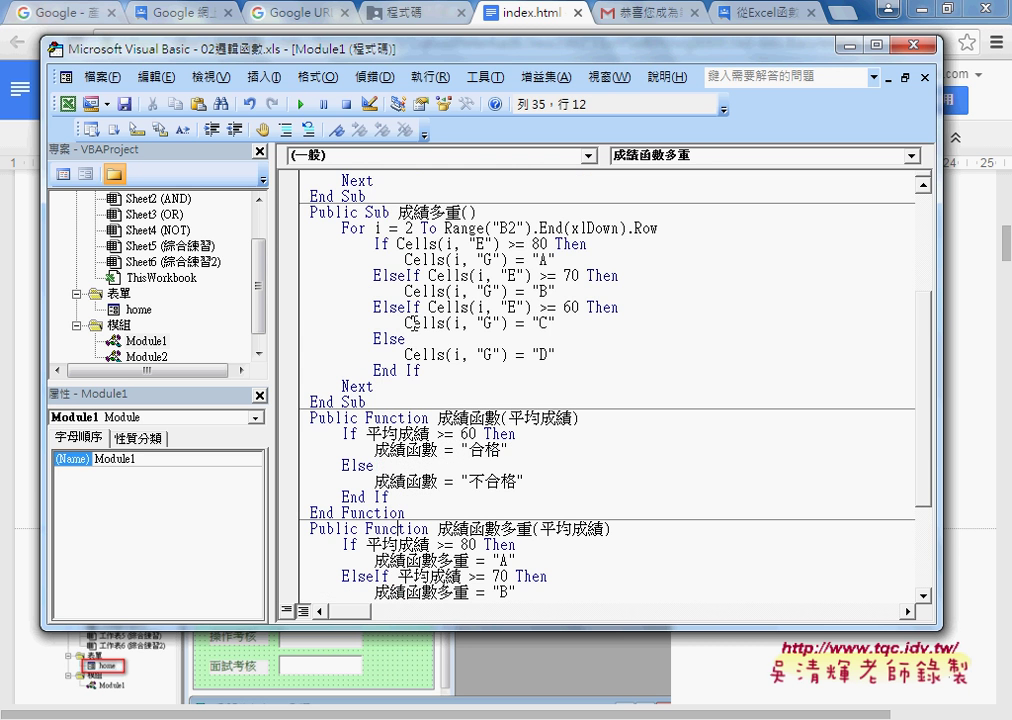
left_click(372, 212)
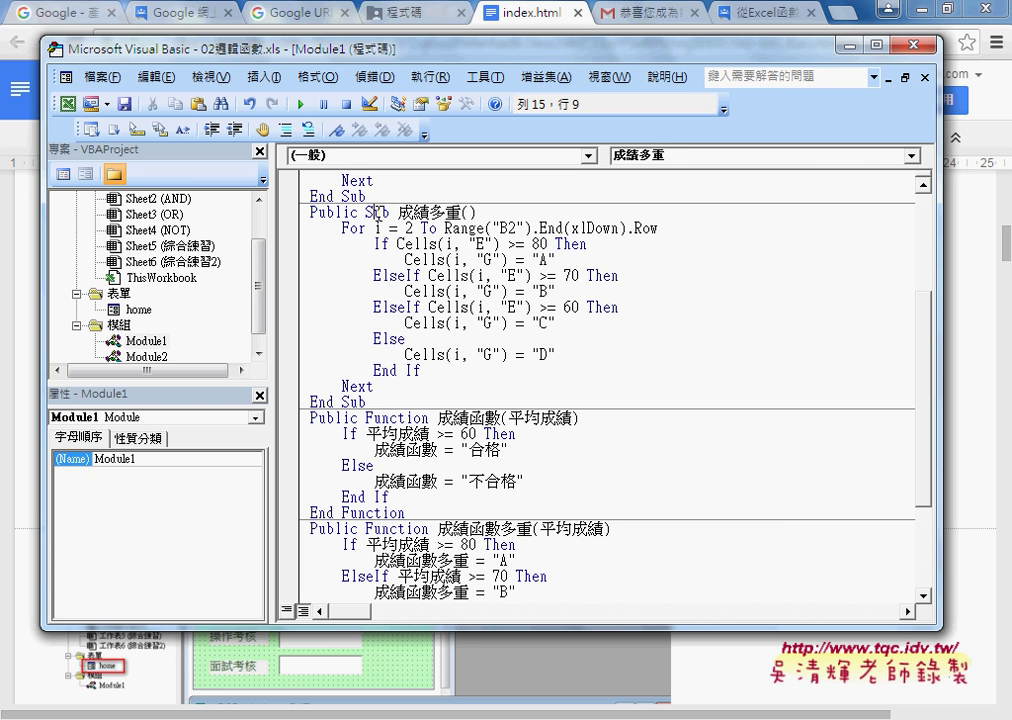
left_click(407, 513)
left_click(914, 14)
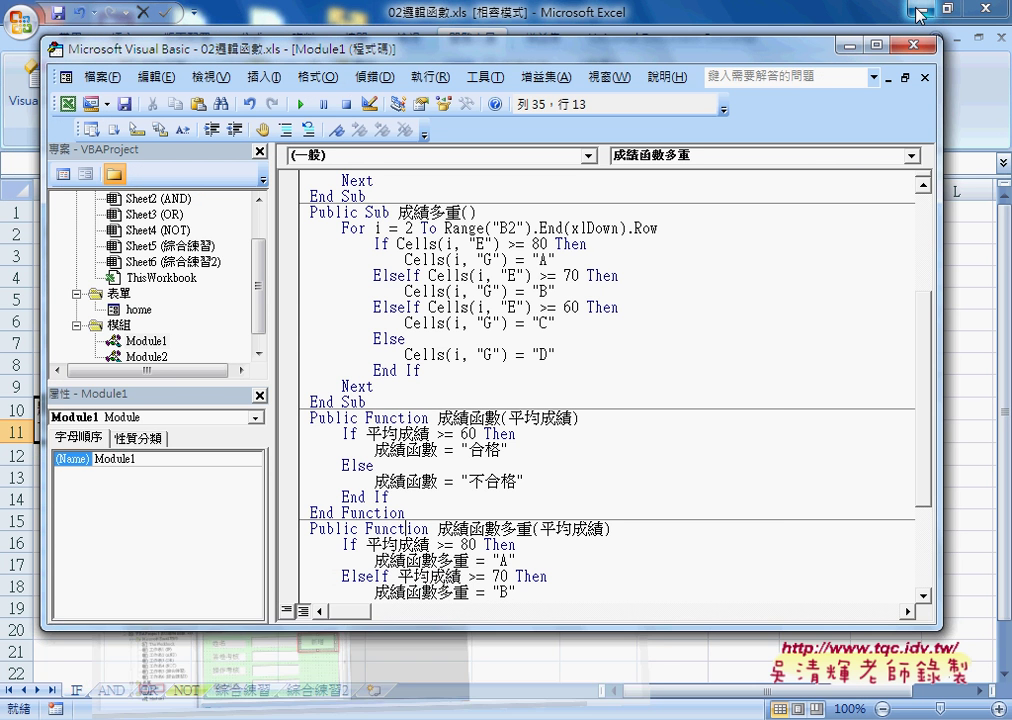
Enter =成績函數多重(E2) in G2 via the user-defined function category.
left_click(857, 46)
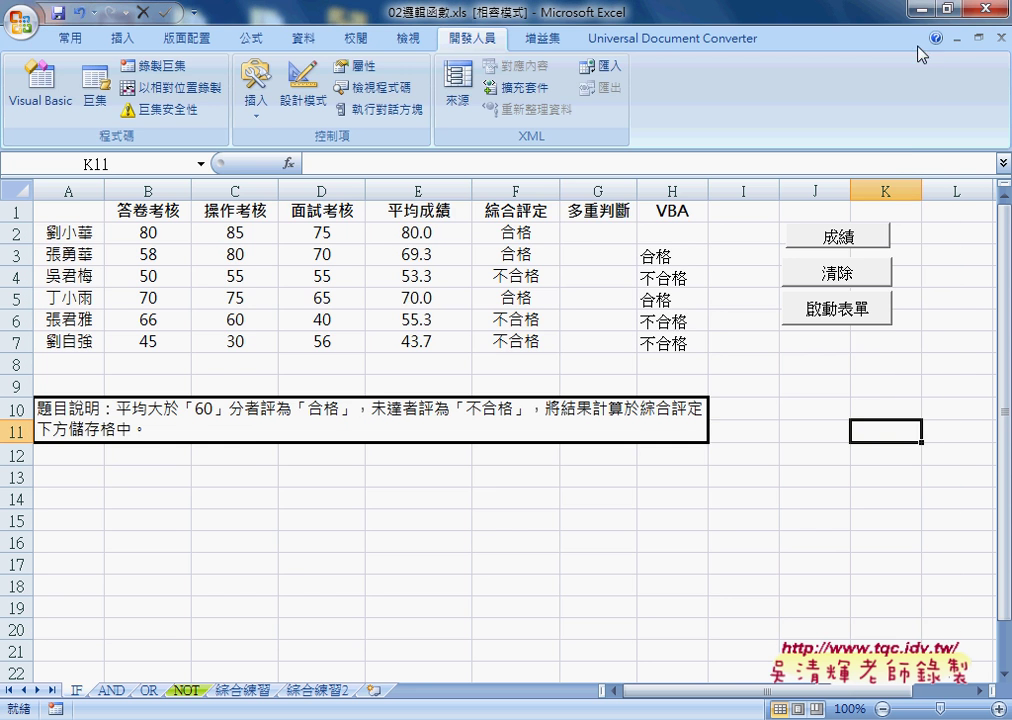
left_click(598, 234)
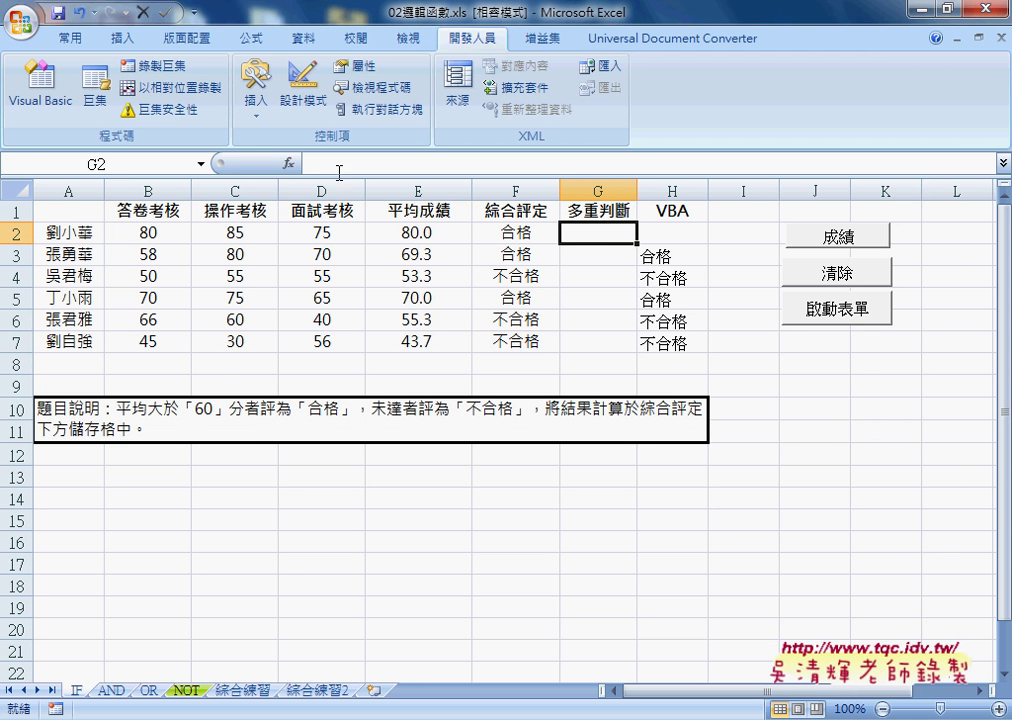
left_click(289, 164)
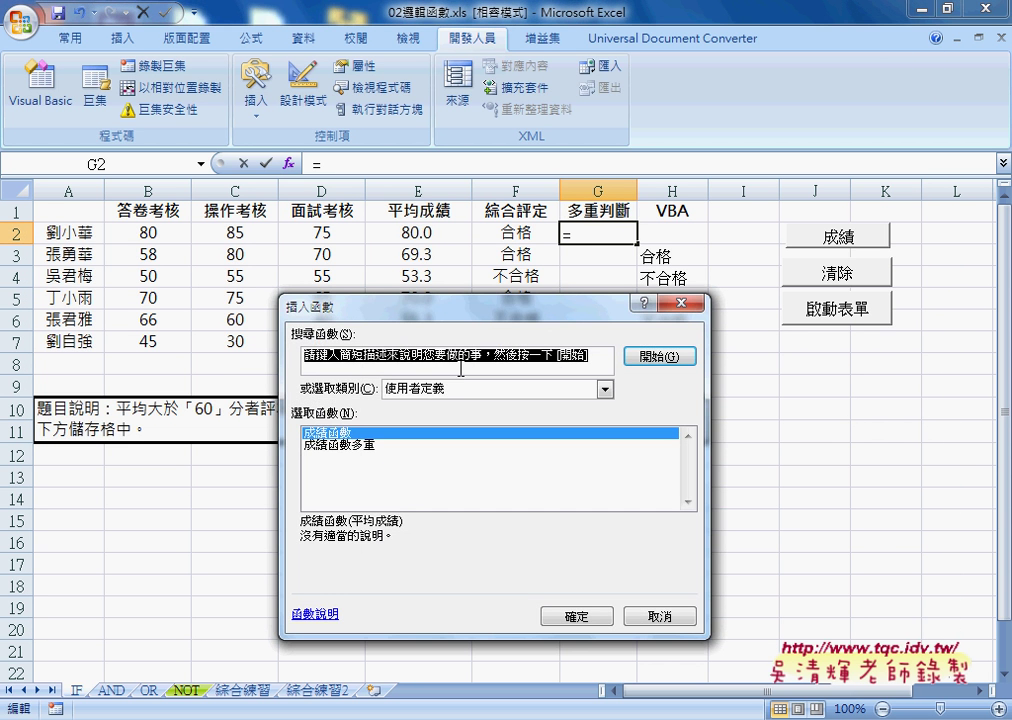
left_click_drag(470, 306, 454, 253)
left_click(460, 345)
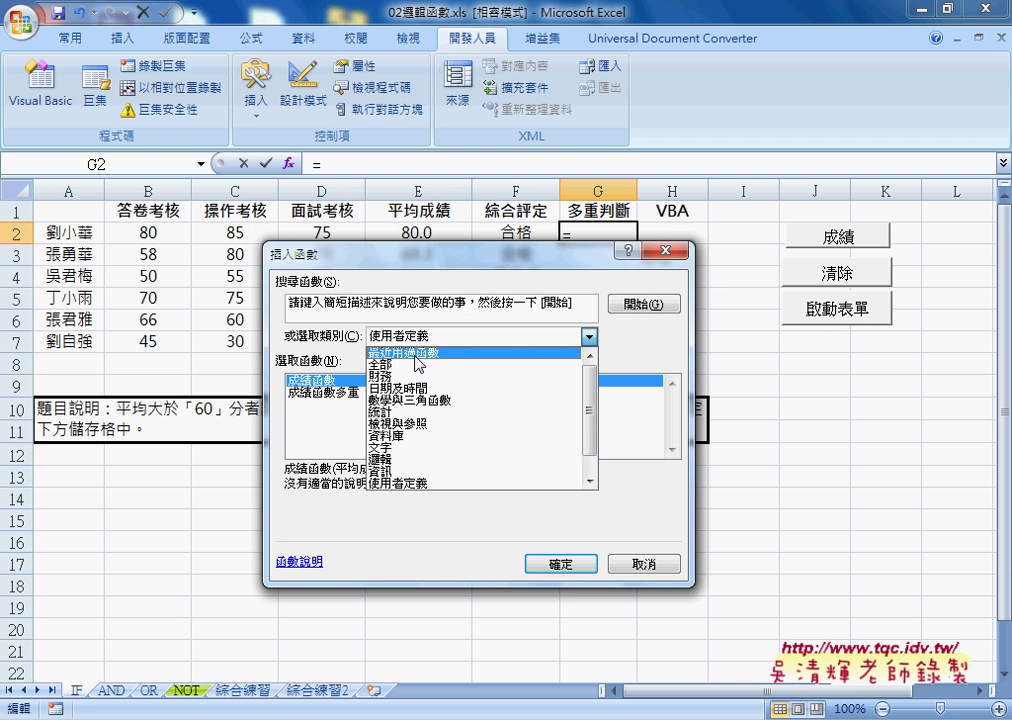
left_click(415, 484)
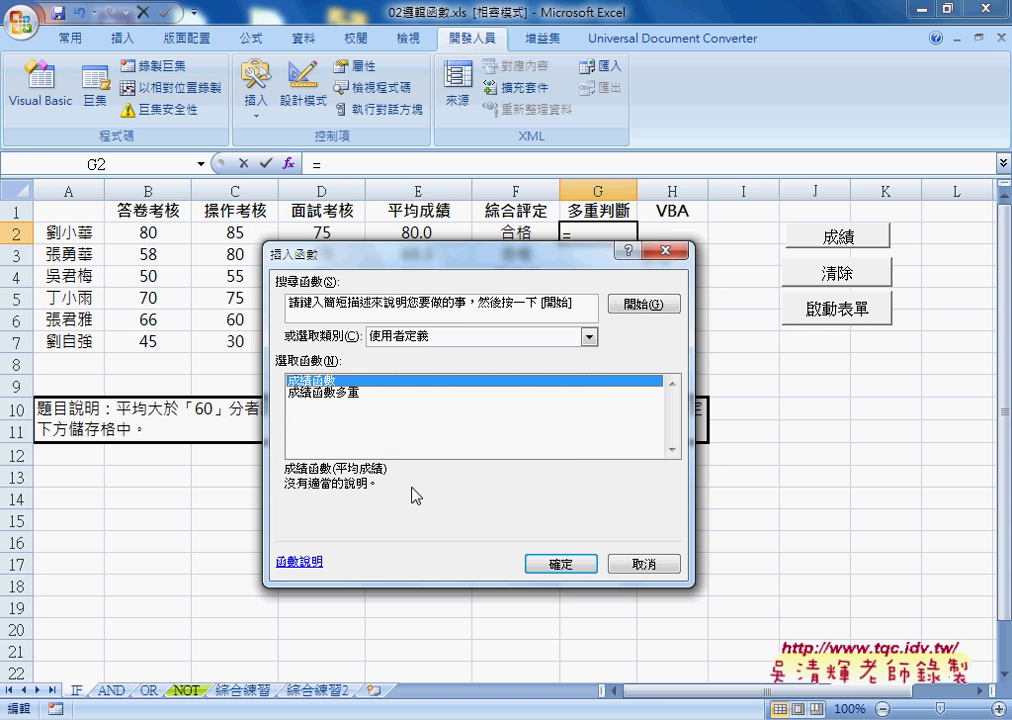
left_click(336, 394)
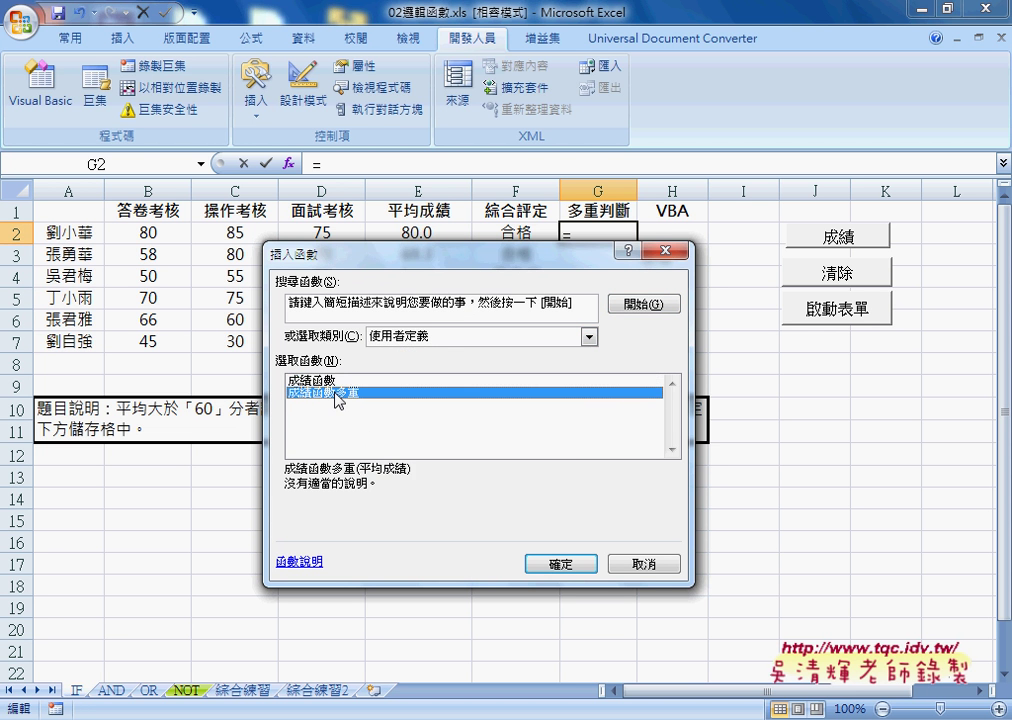
left_click(561, 564)
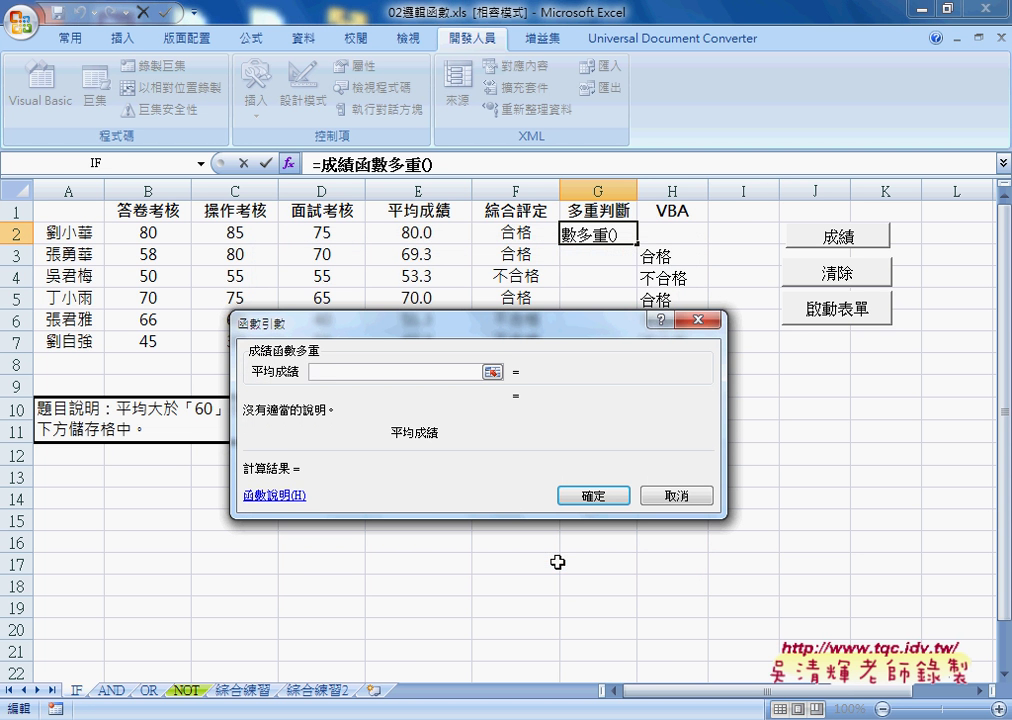
left_click(421, 236)
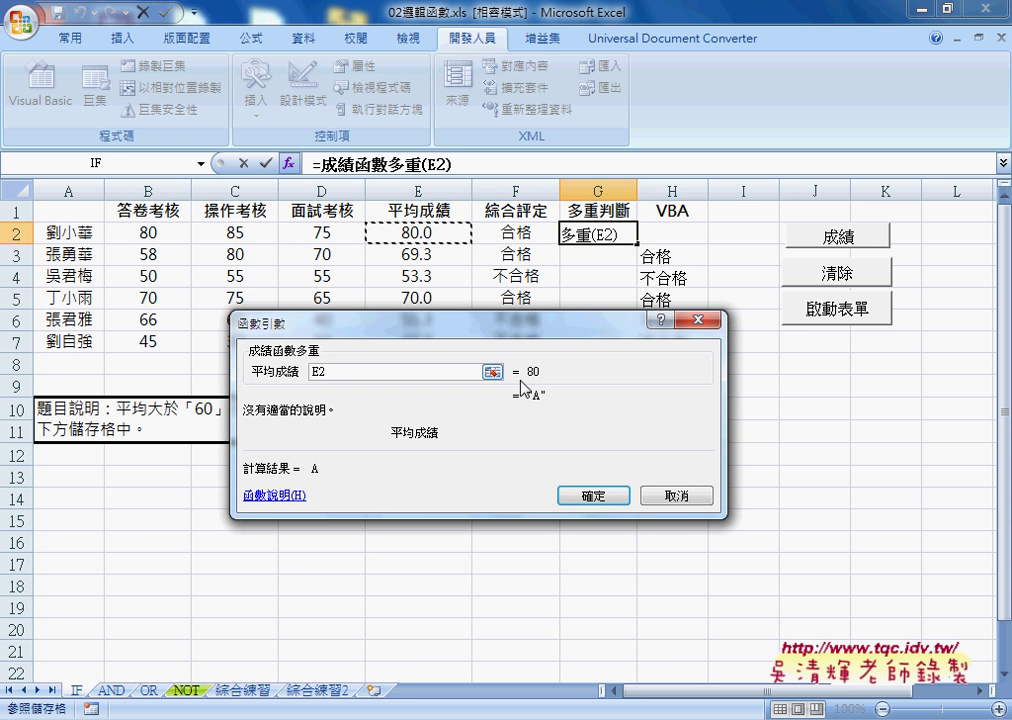
left_click(594, 495)
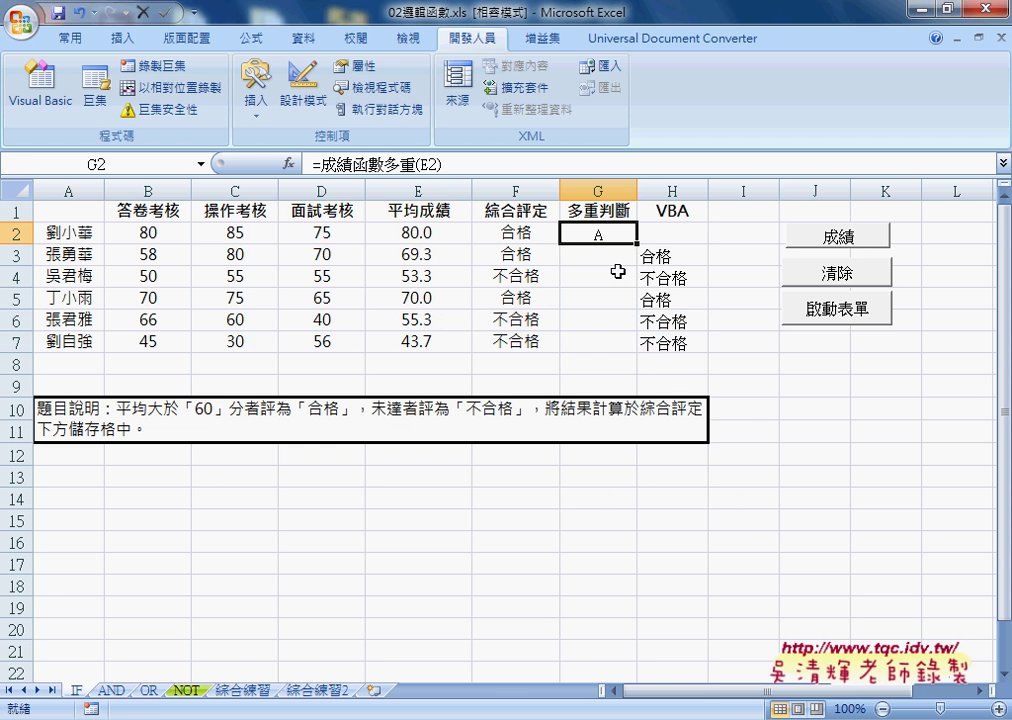
Fill the G2 formula down to G7 and check the formula's arguments.
left_click_drag(636, 243, 633, 348)
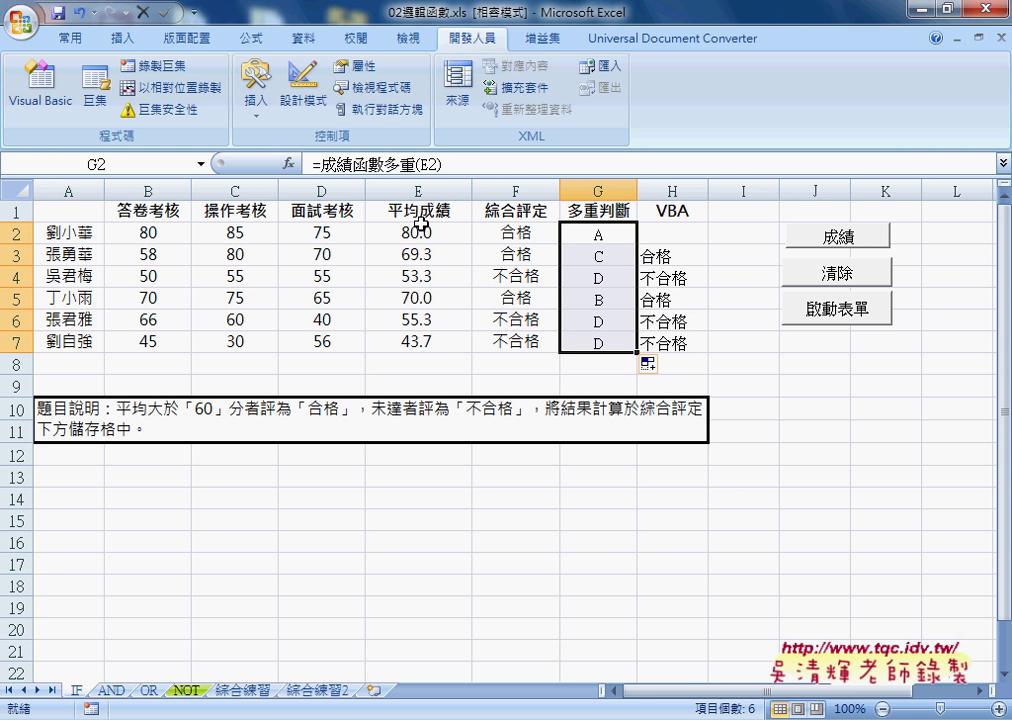
left_click(288, 164)
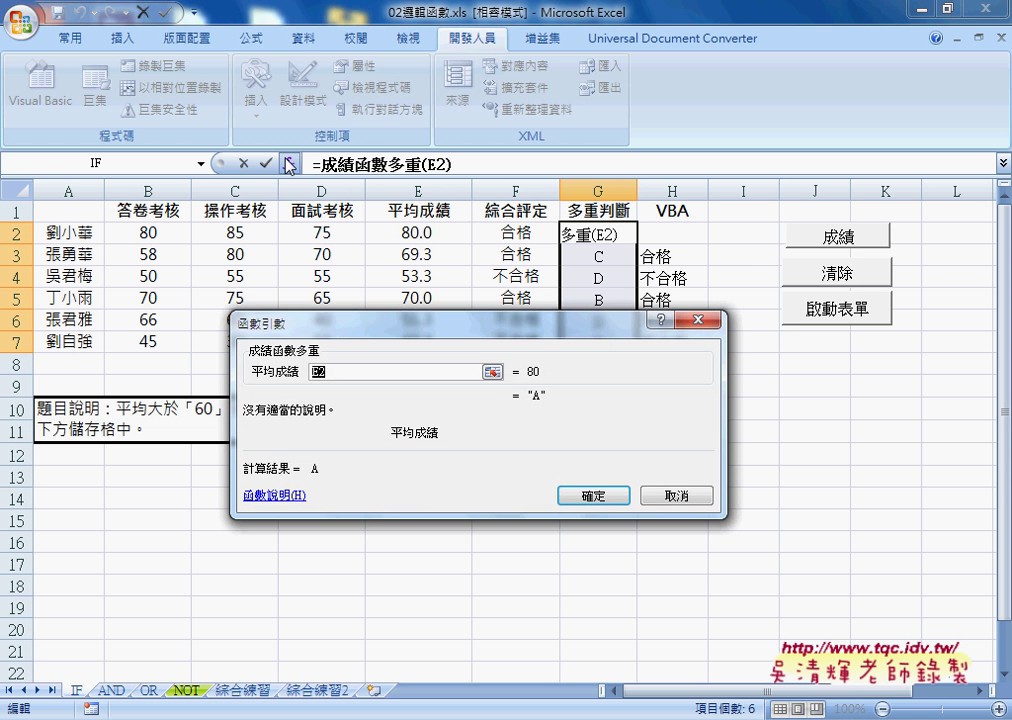
left_click(680, 494)
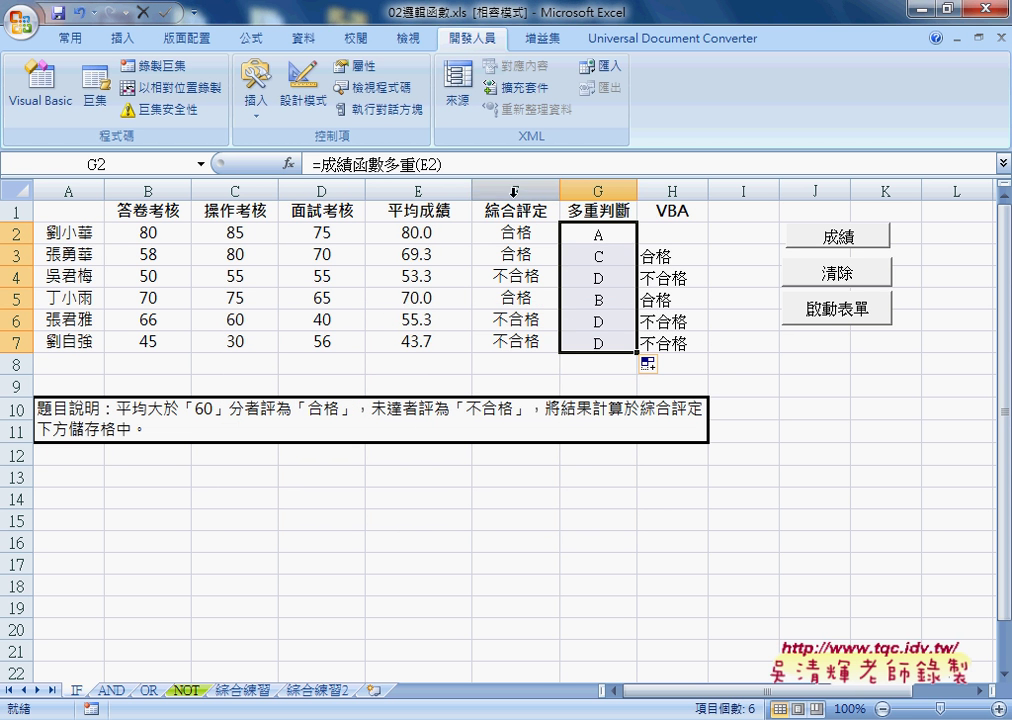
left_click_drag(452, 165, 303, 174)
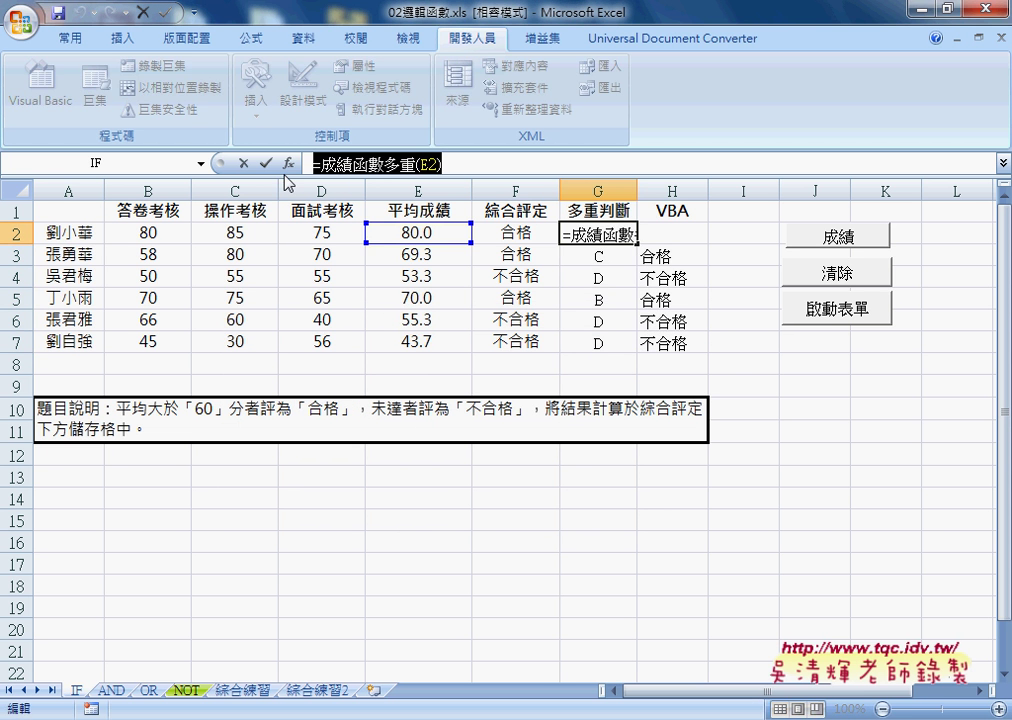
Clear the G2 formula and browse the user-defined functions 成績函數多重 and 成績函數.
key("Delete")
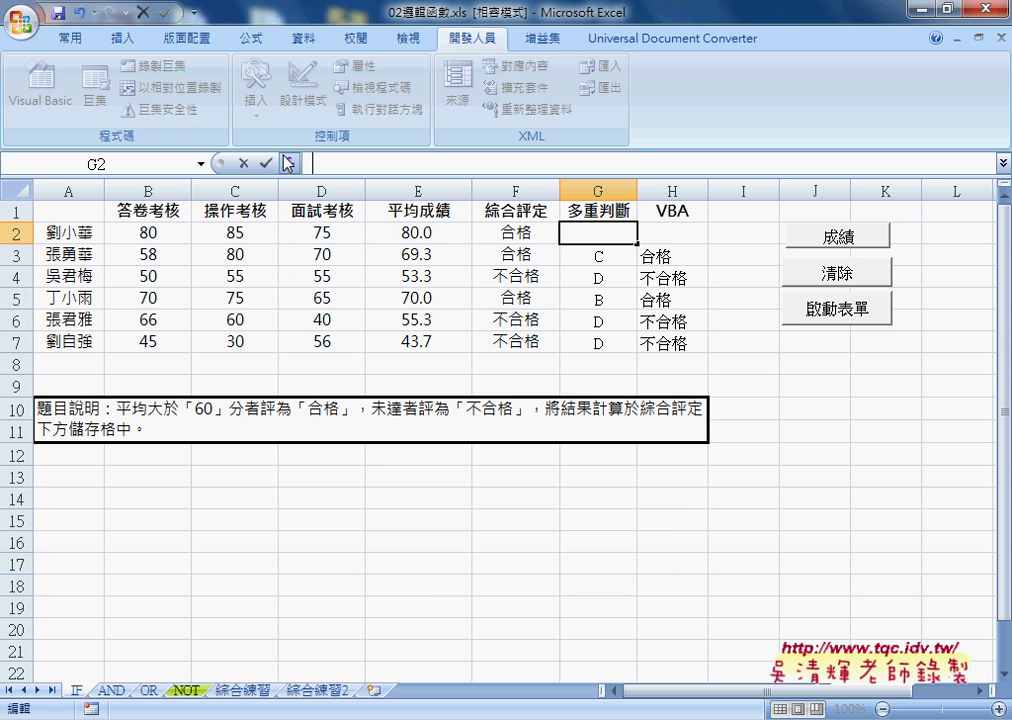
left_click(288, 163)
left_click(419, 343)
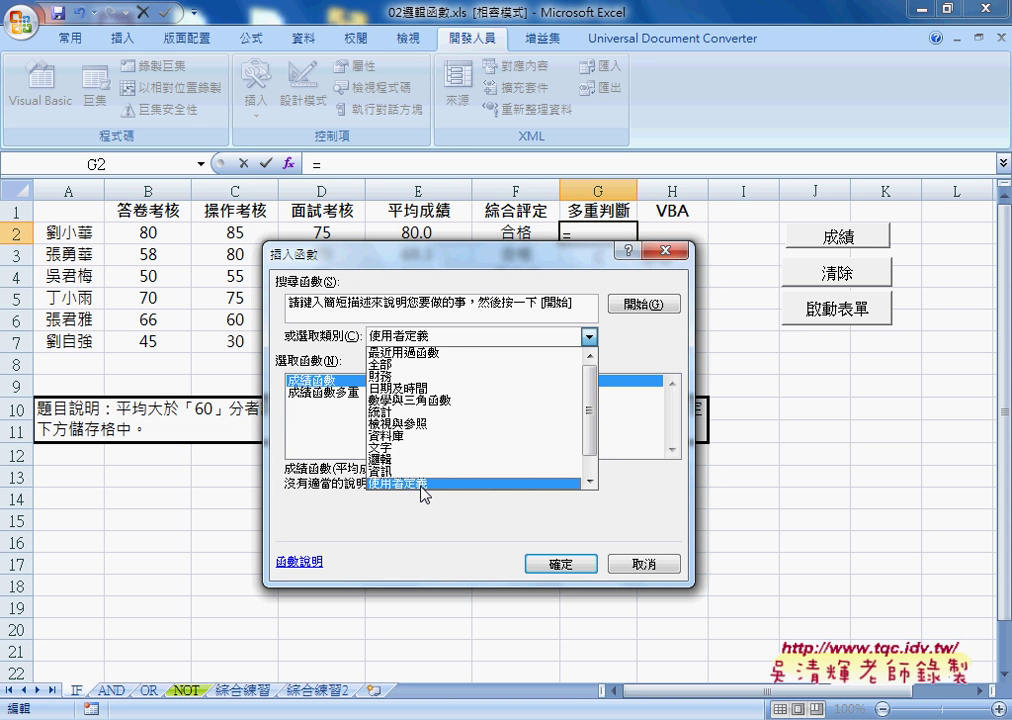
left_click(424, 483)
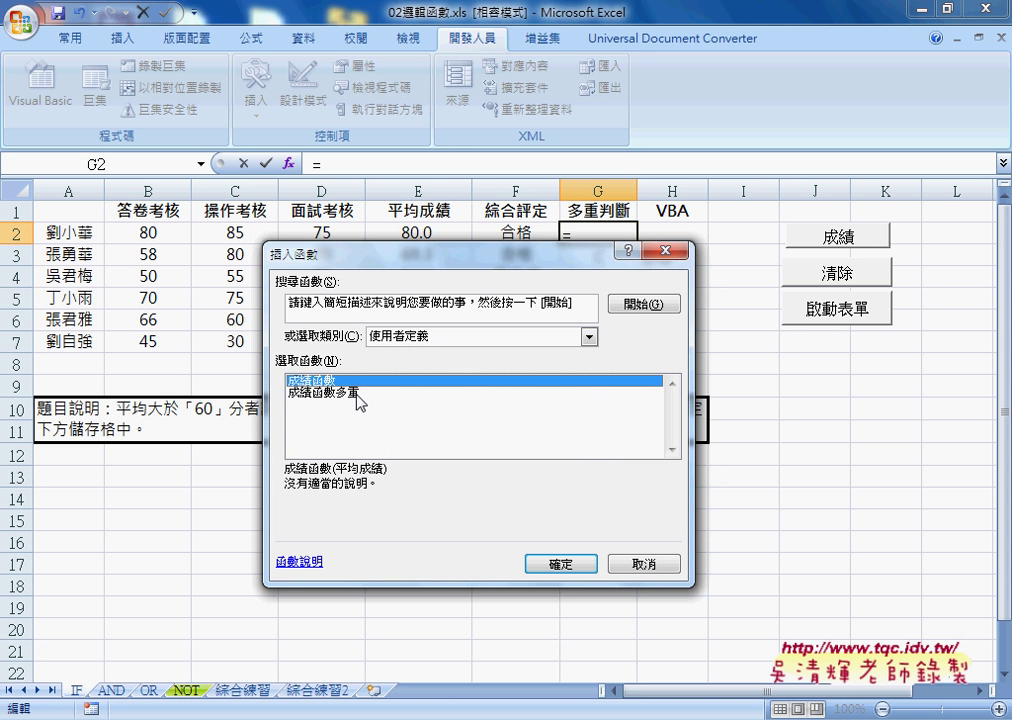
left_click(352, 392)
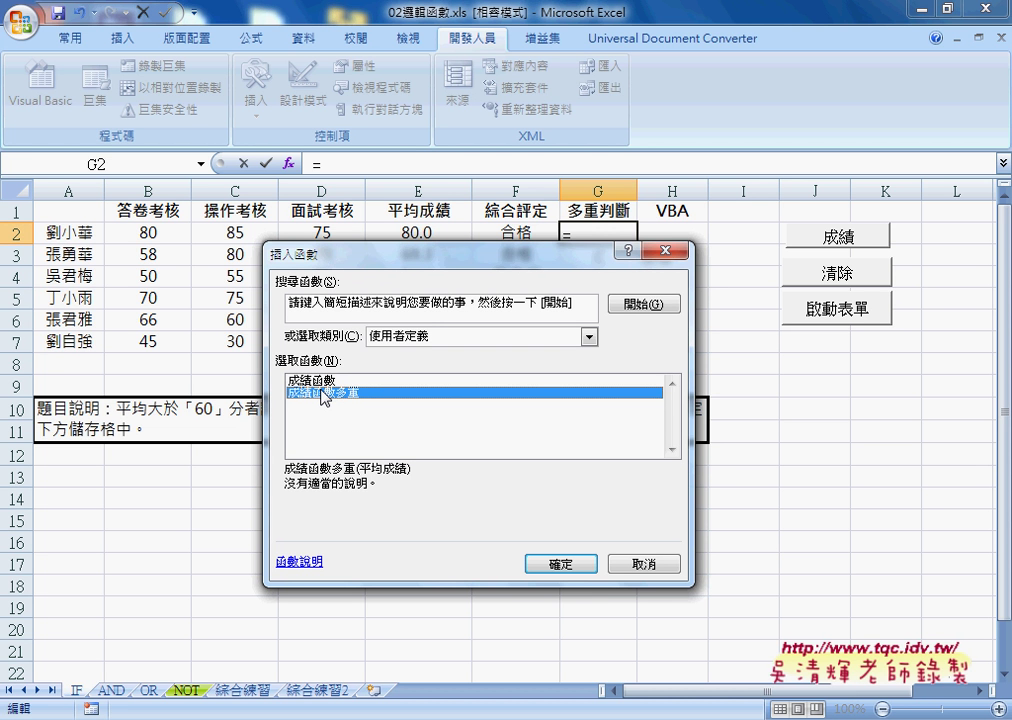
left_click(326, 381)
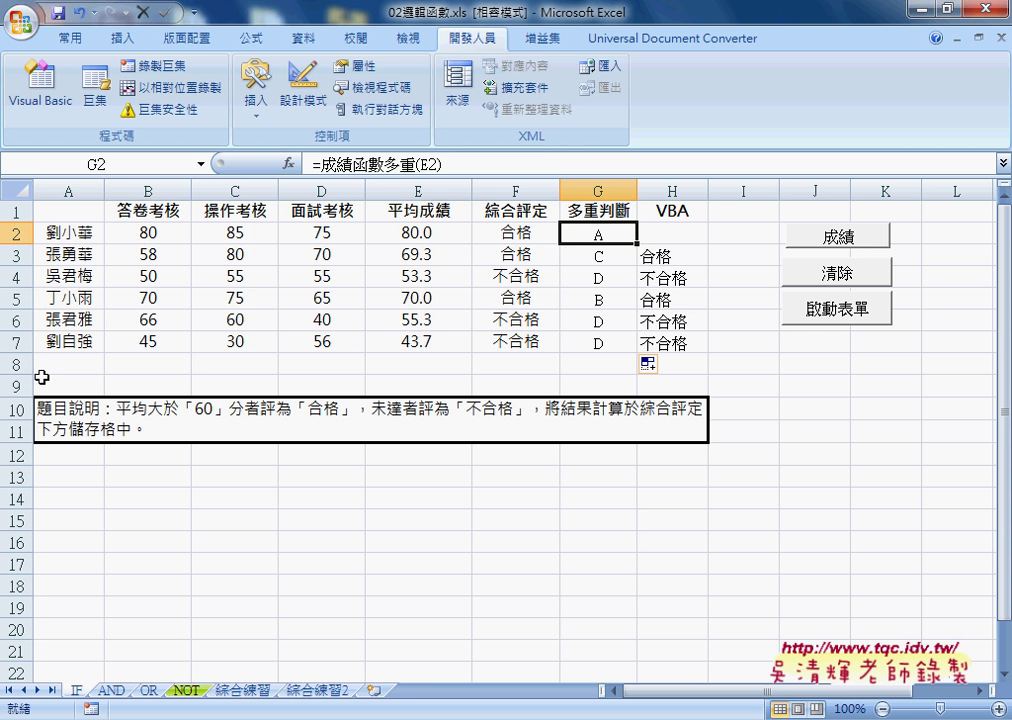
Clear the explanatory note in rows 8–11, leaving A8 selected.
left_click_drag(18, 364, 16, 432)
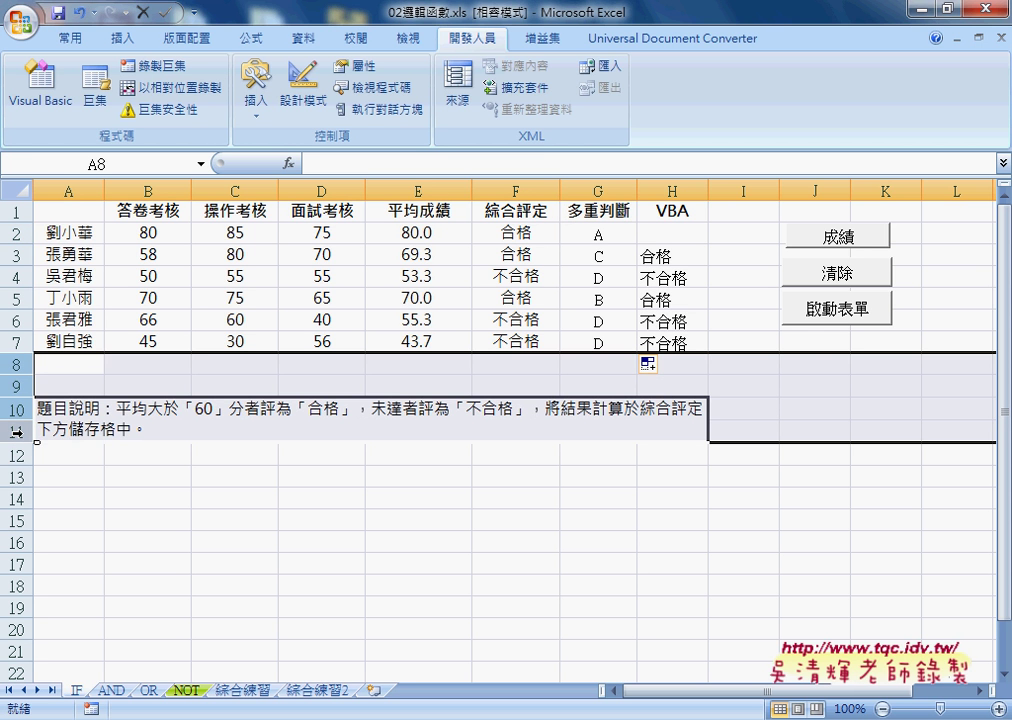
key("Delete")
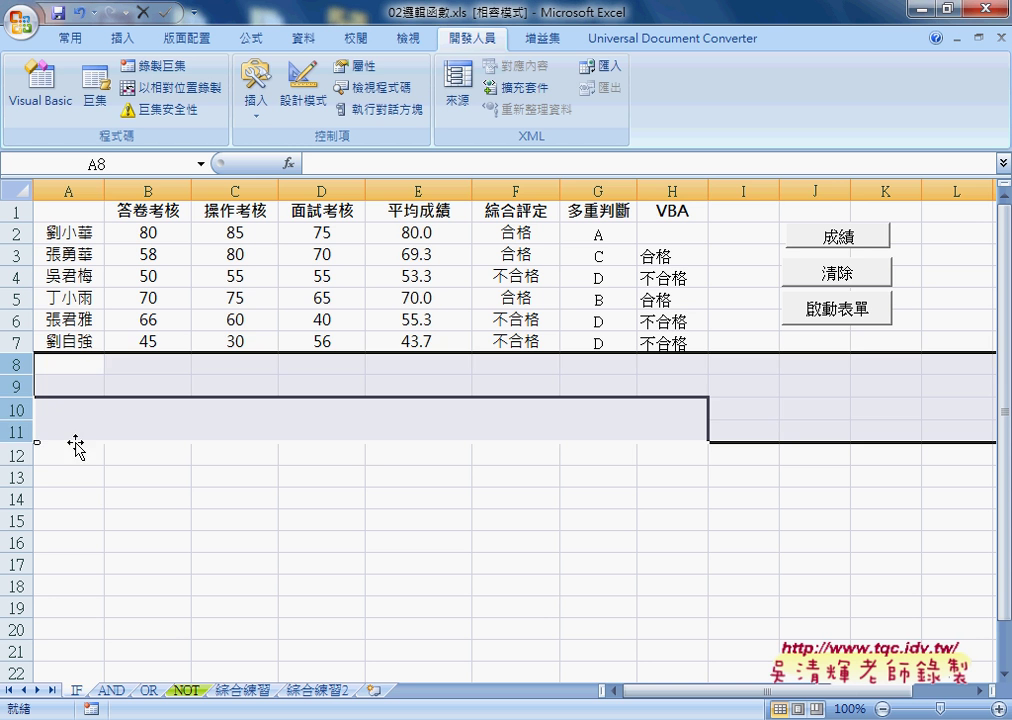
left_click(357, 458)
left_click(66, 366)
Launch the 成績系統 form from 啟動表單 and move it down-right, off the score rows.
left_click_drag(66, 366, 428, 369)
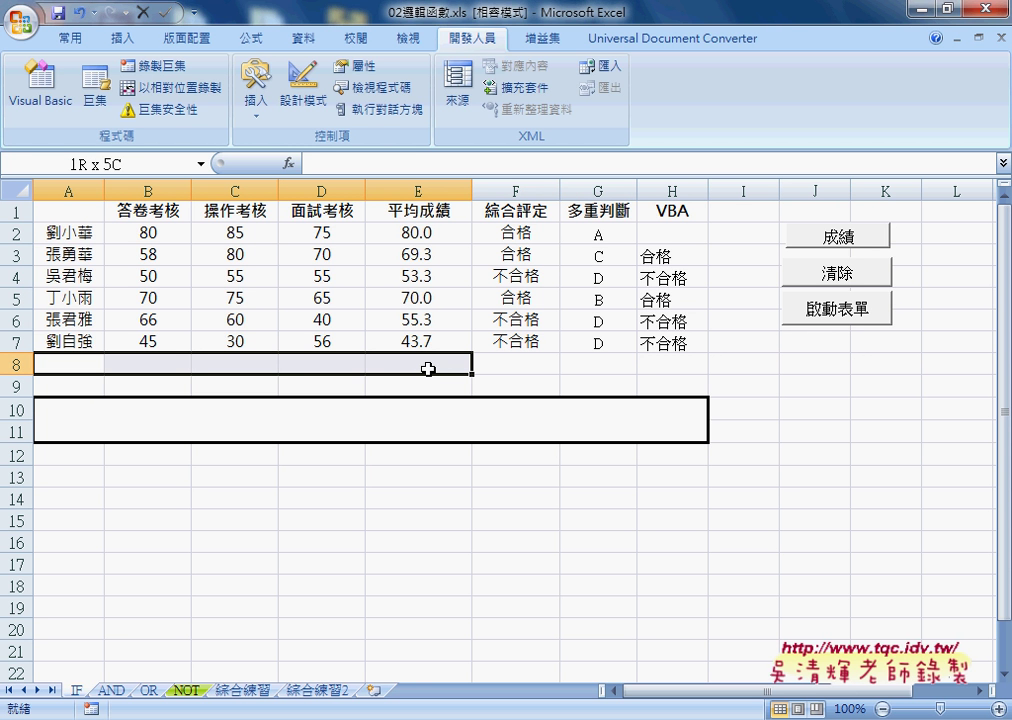
left_click(835, 310)
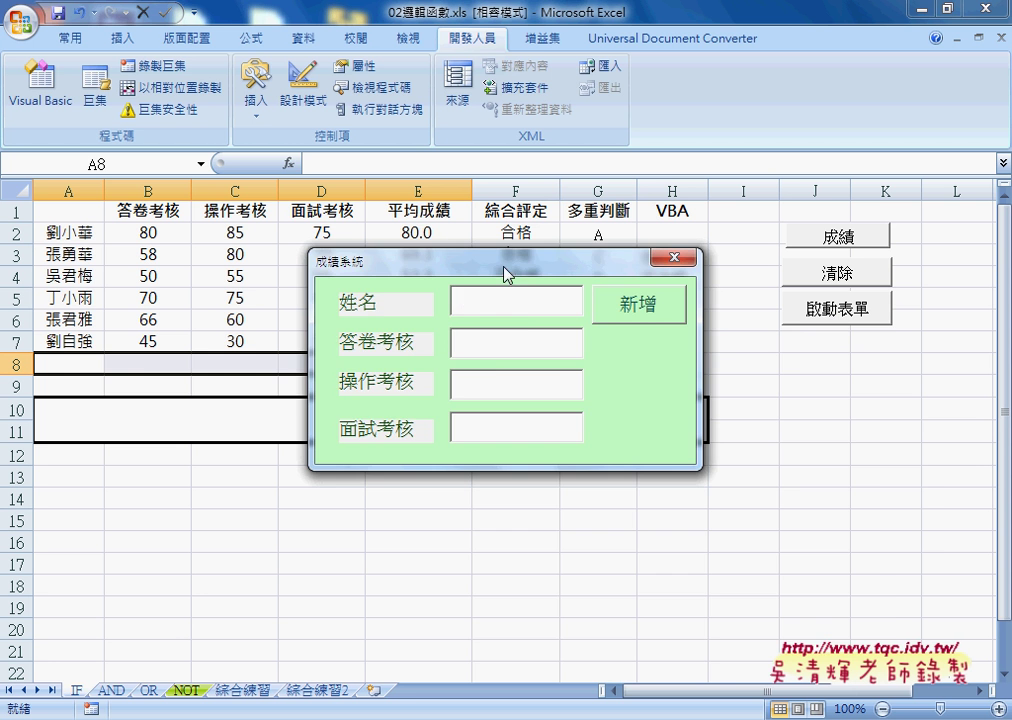
mouse_move(497, 266)
left_mouse_down()
mouse_move(688, 355)
mouse_move(699, 380)
left_mouse_up()
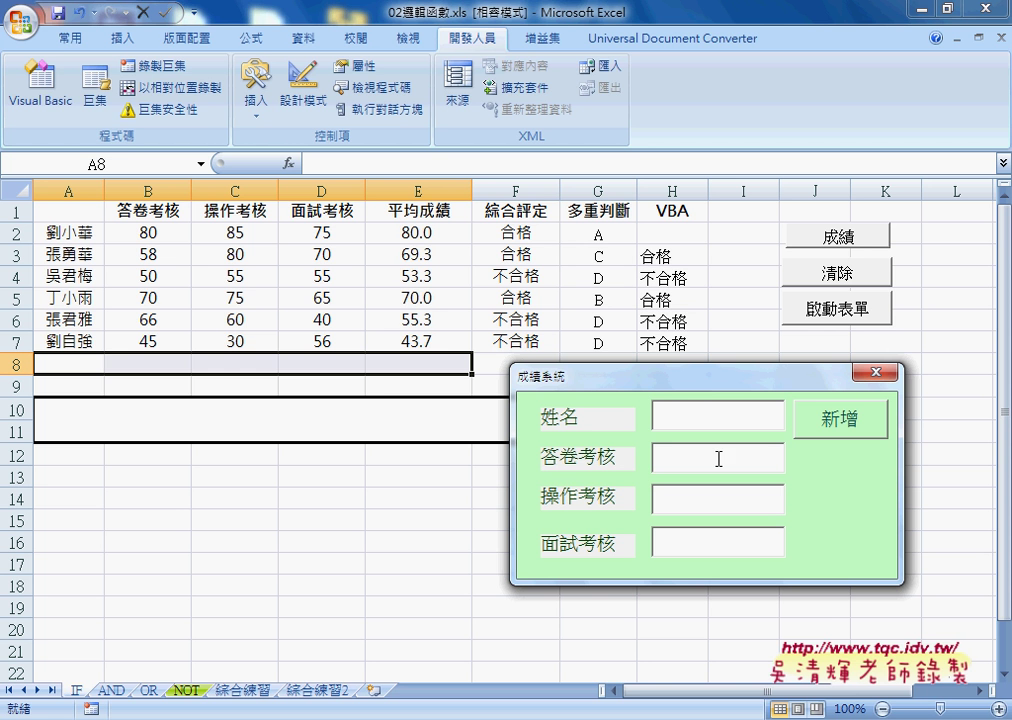
Fill the form with name AAA and scores 63, 85 and 98.
type("AAA")
key("Tab")
type("6")
type("3")
type("85")
key("Tab")
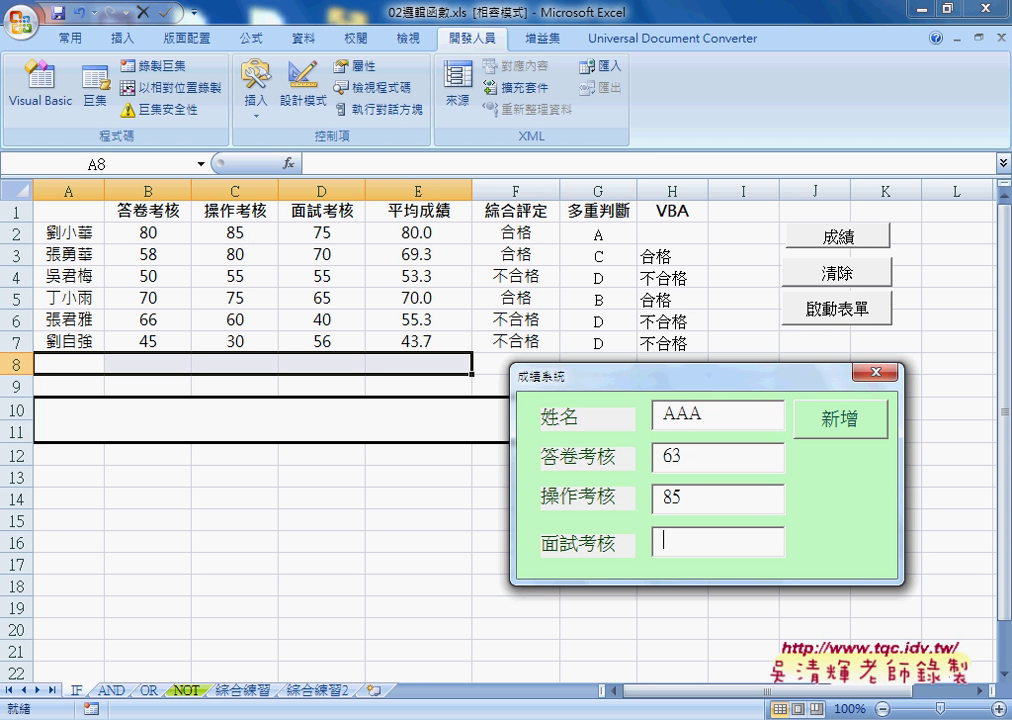
type("98")
key("Tab")
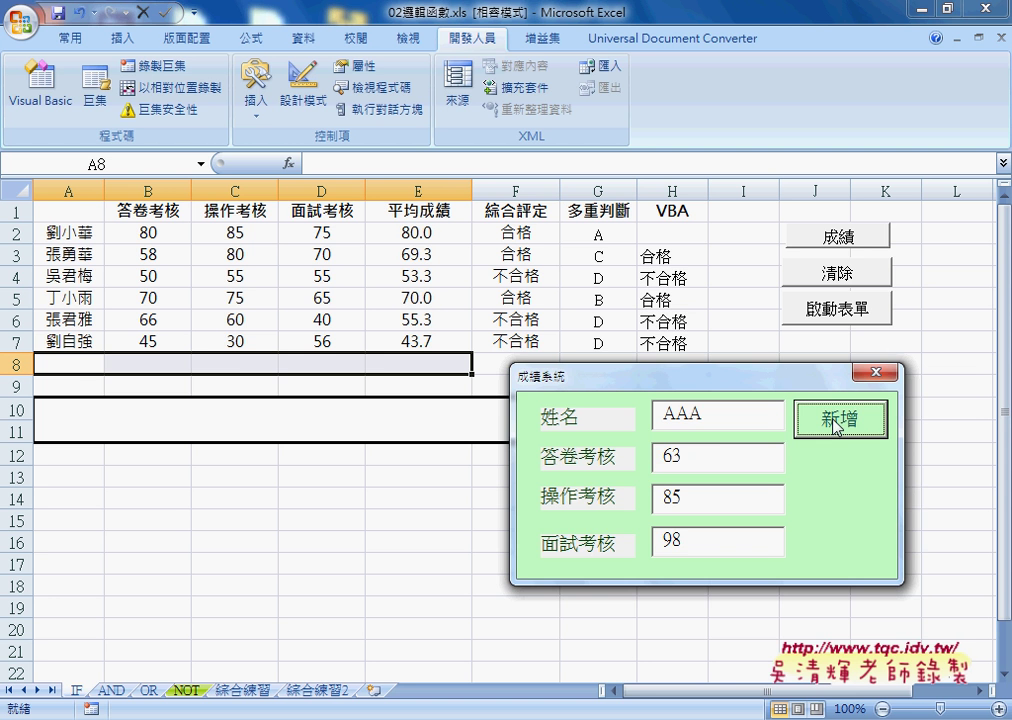
left_click_drag(701, 374, 707, 422)
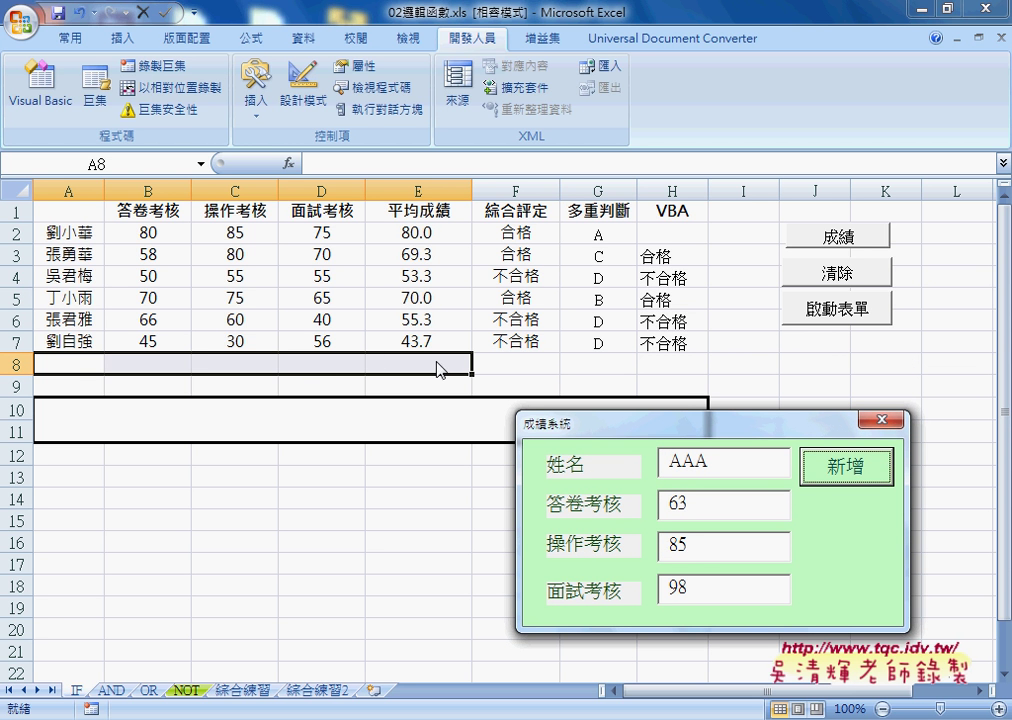
Append AAA as row 8 with 新增 and check that the score fields are cleared.
left_click(864, 474)
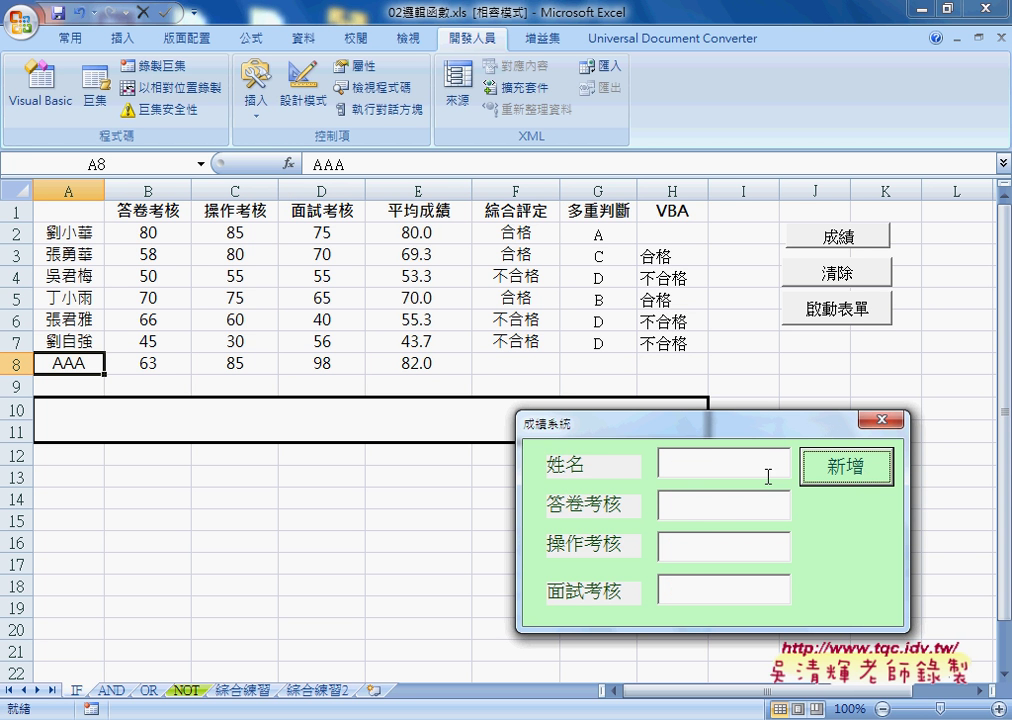
left_click(671, 501)
left_click(682, 553)
left_click(688, 592)
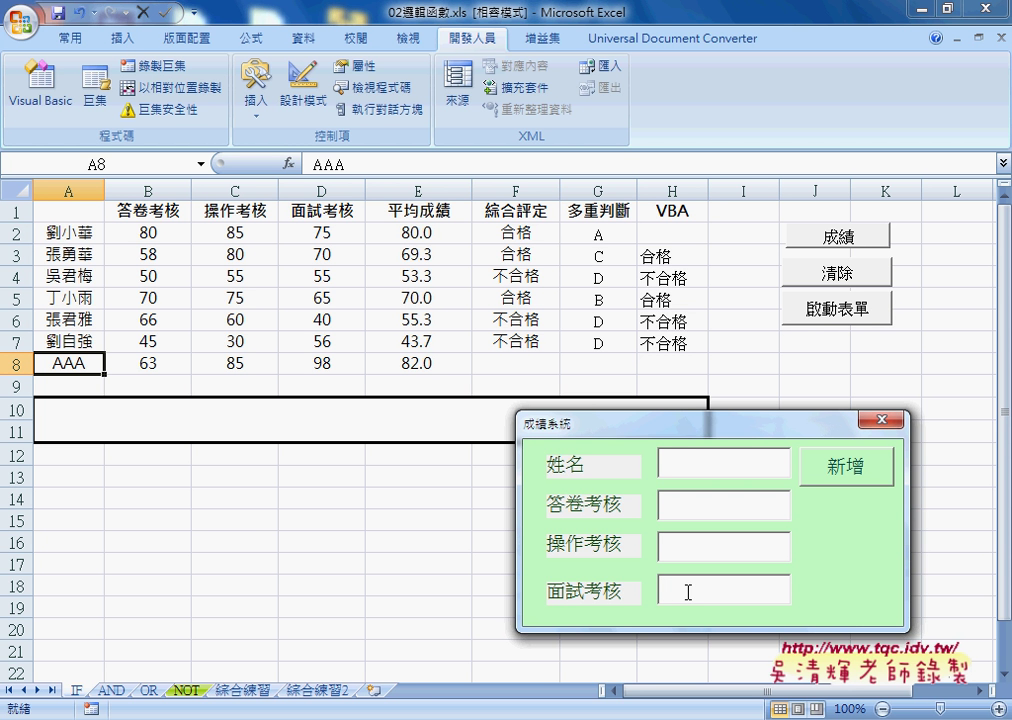
left_click(688, 462)
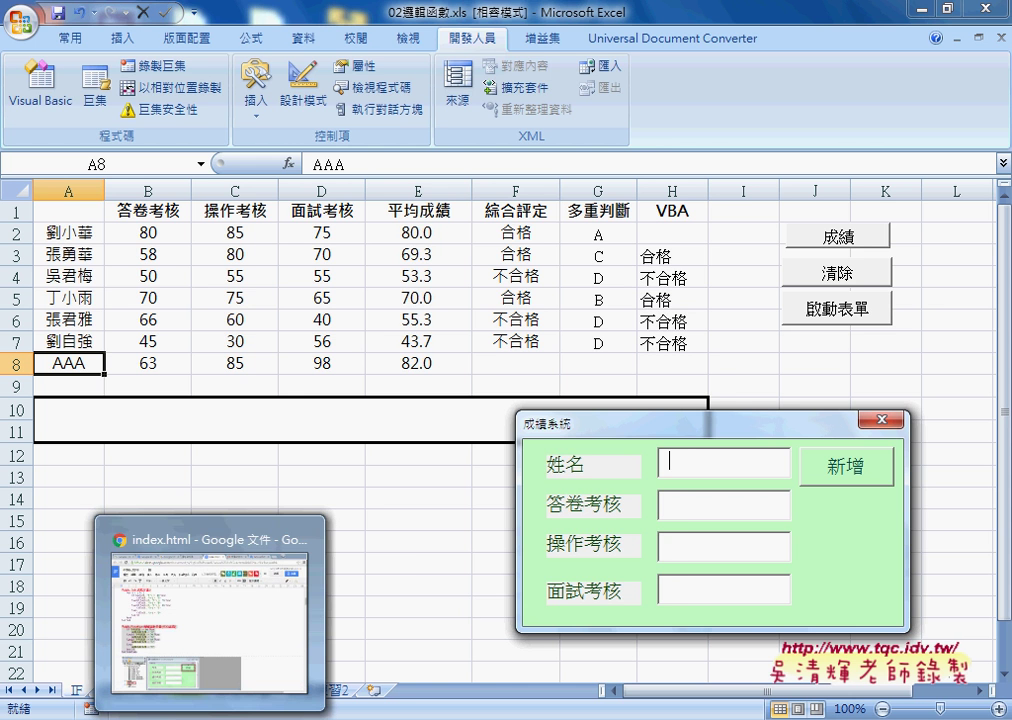
left_click(248, 630)
scroll(346, 476, "down", 3)
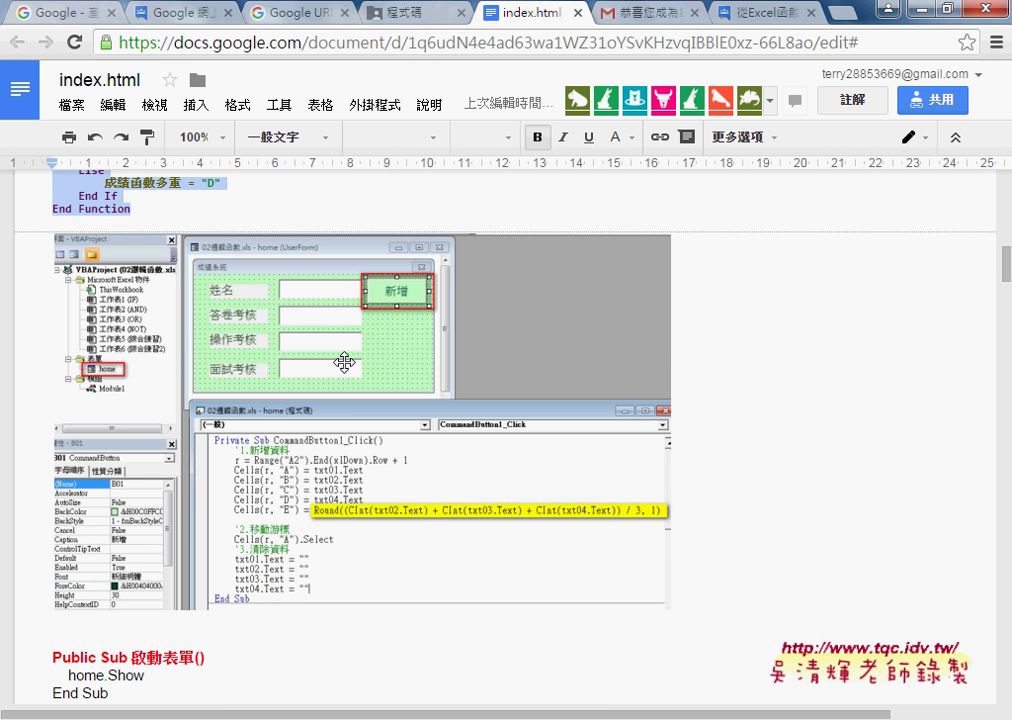
scroll(350, 359, "down", 1)
scroll(350, 359, "down", 3)
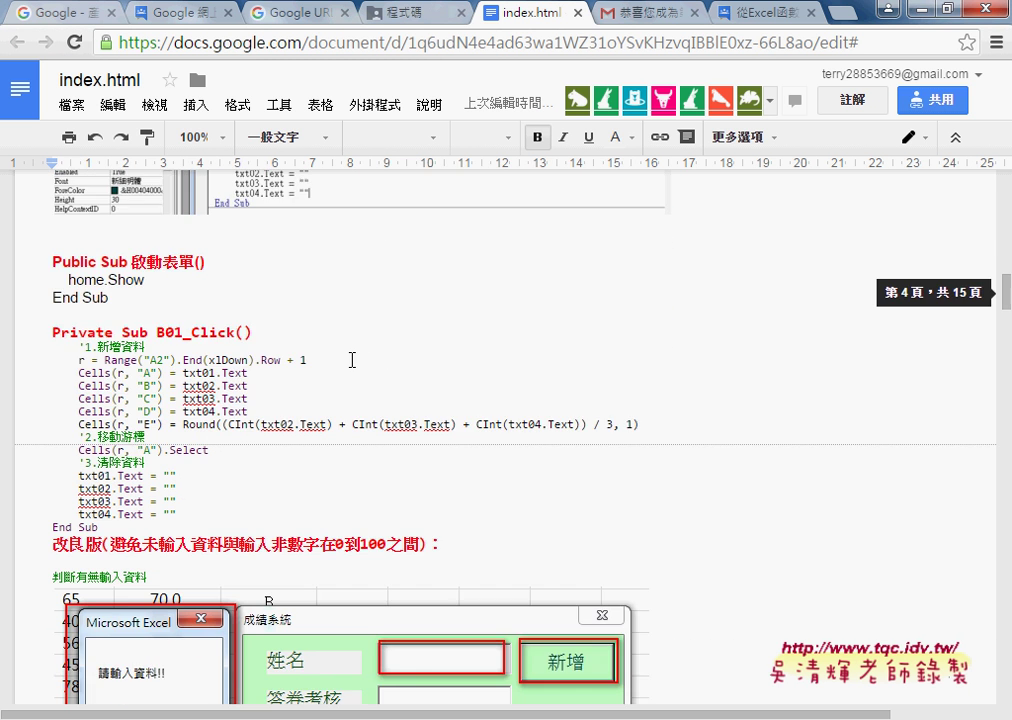
scroll(350, 359, "down", 2)
scroll(350, 360, "down", 1)
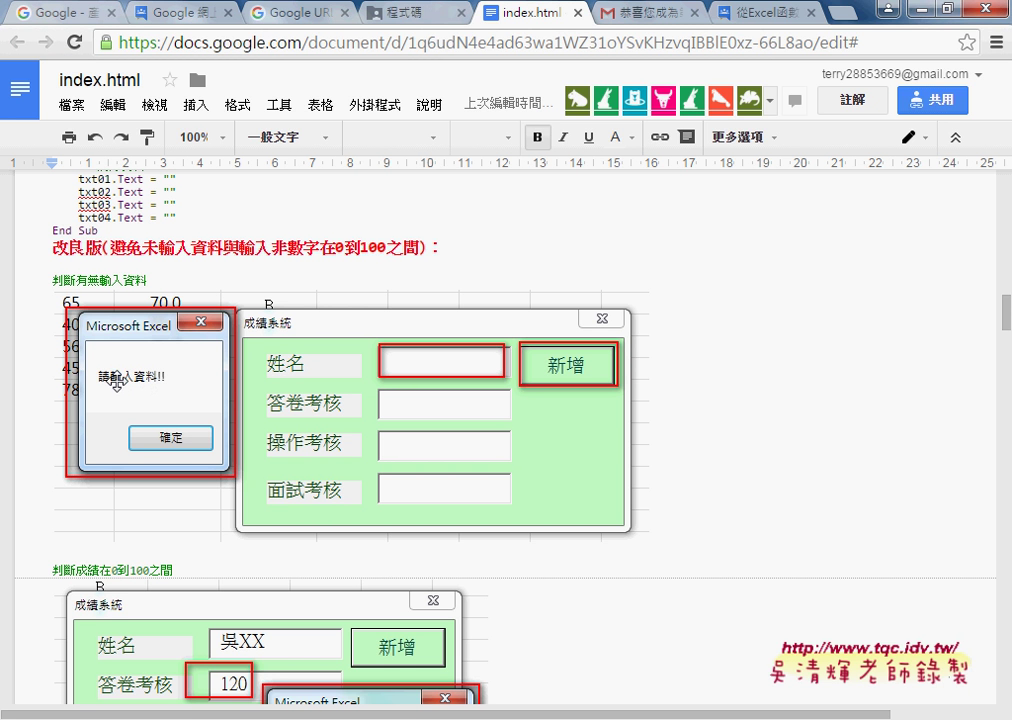
scroll(172, 378, "down", 3)
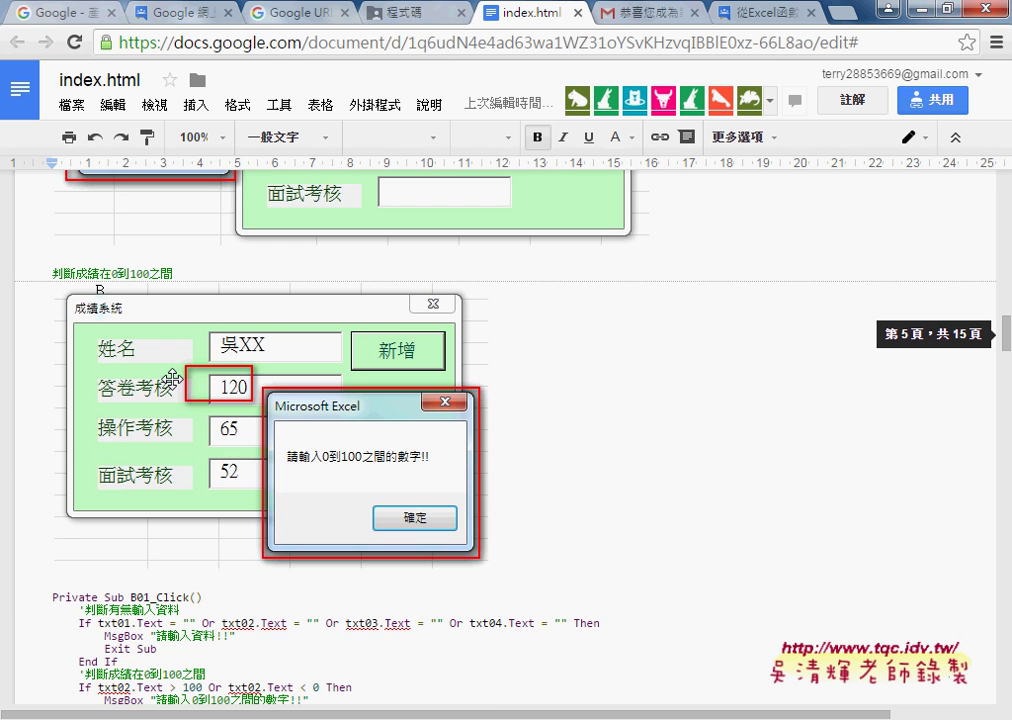
scroll(174, 380, "down", 1)
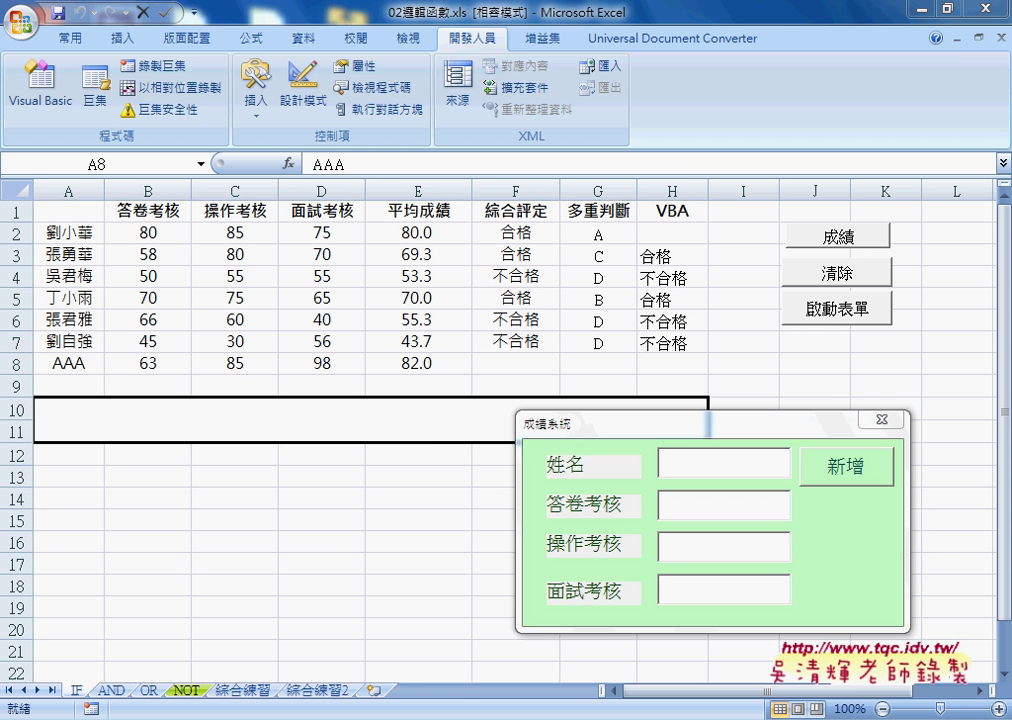
Close the form and view the home form's 新增 button B01_Click code in Visual Basic.
left_click(881, 419)
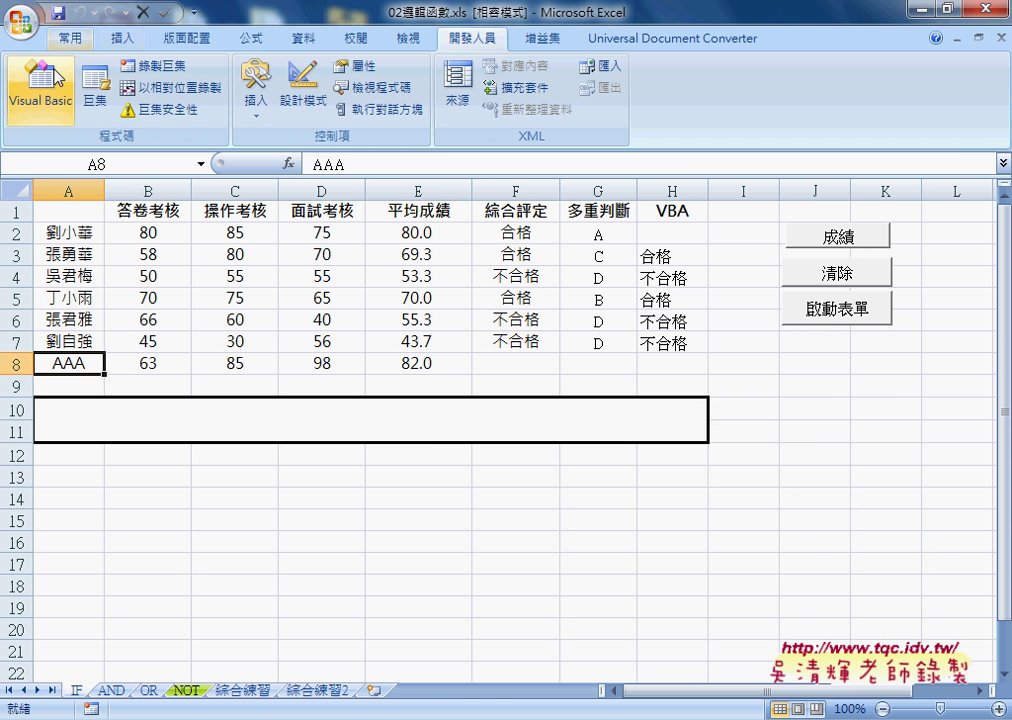
left_click(40, 85)
double_click(138, 325)
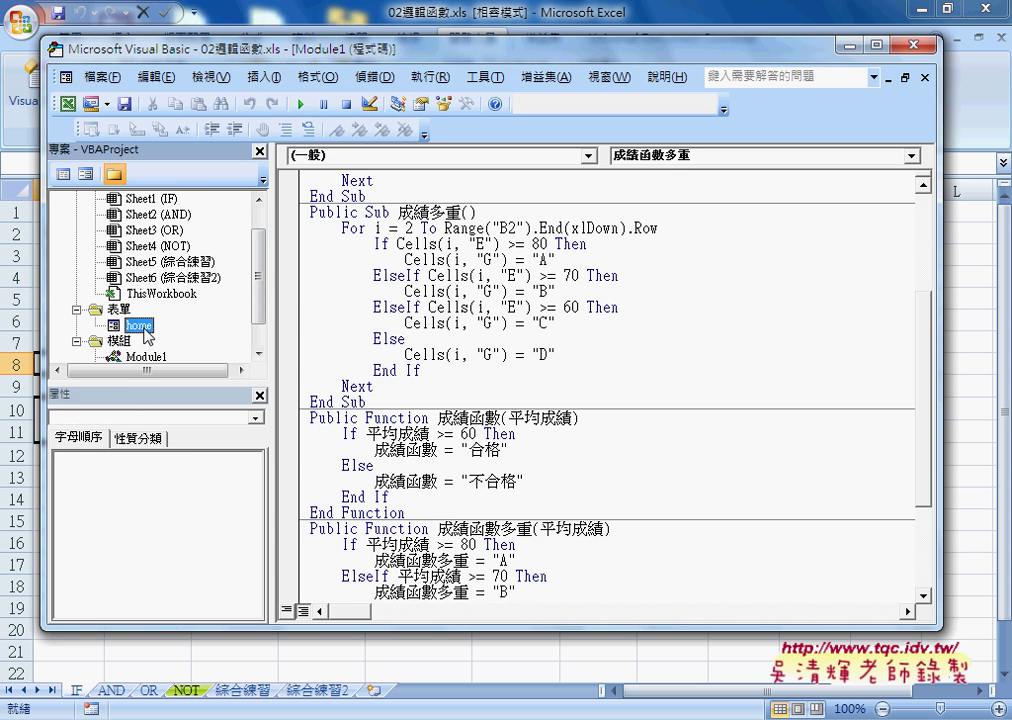
double_click(601, 205)
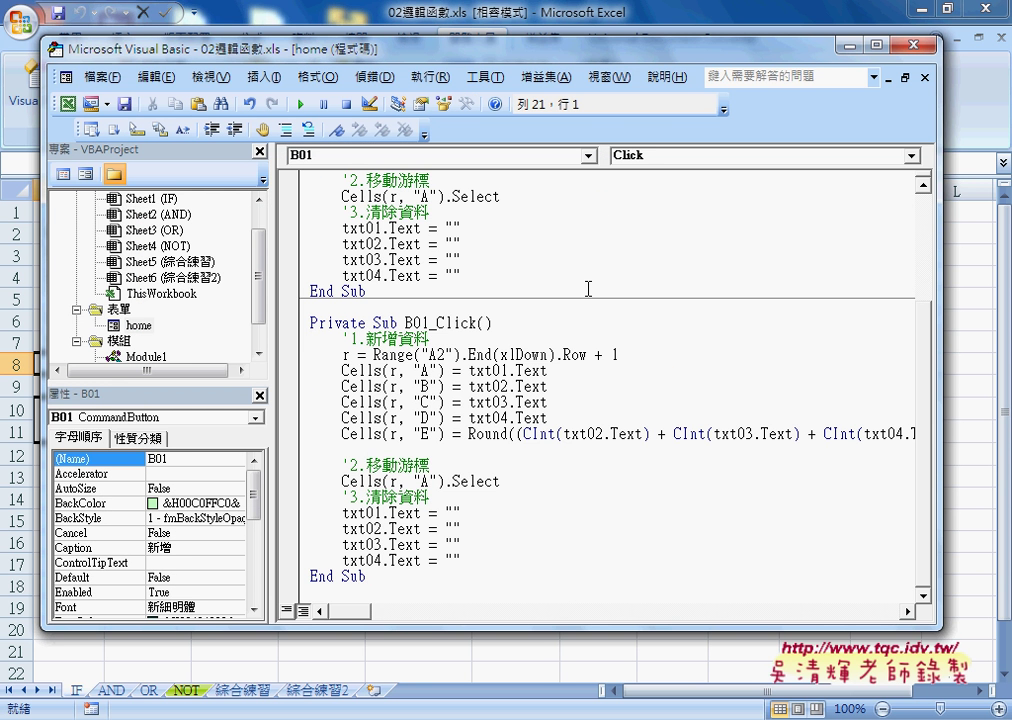
scroll(588, 289, "up", 3)
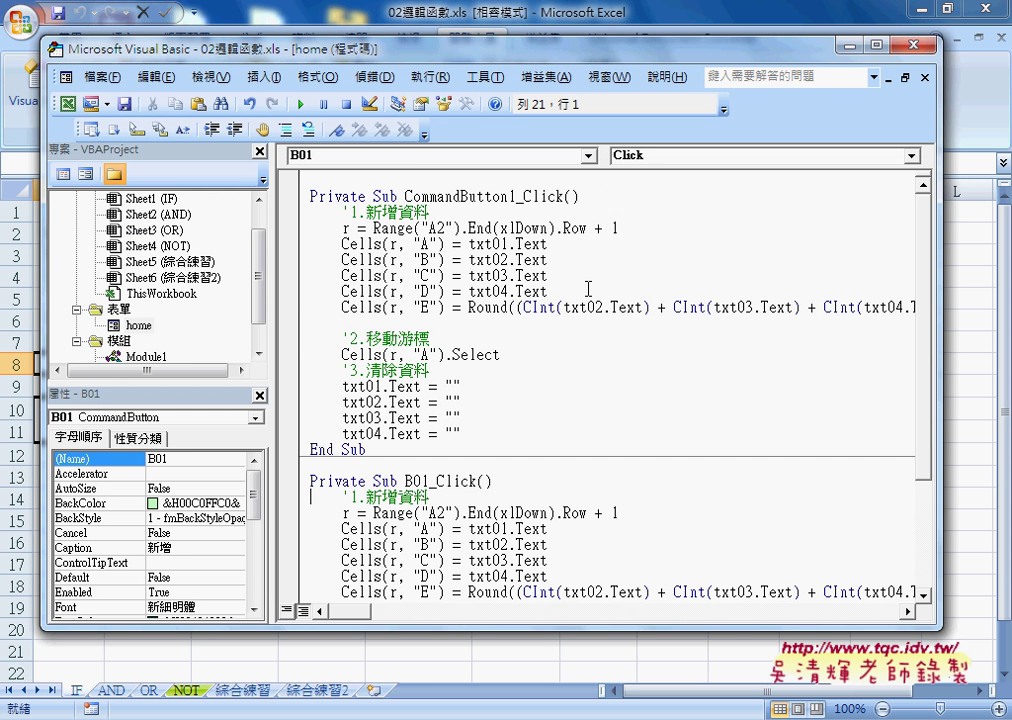
scroll(588, 289, "down", 3)
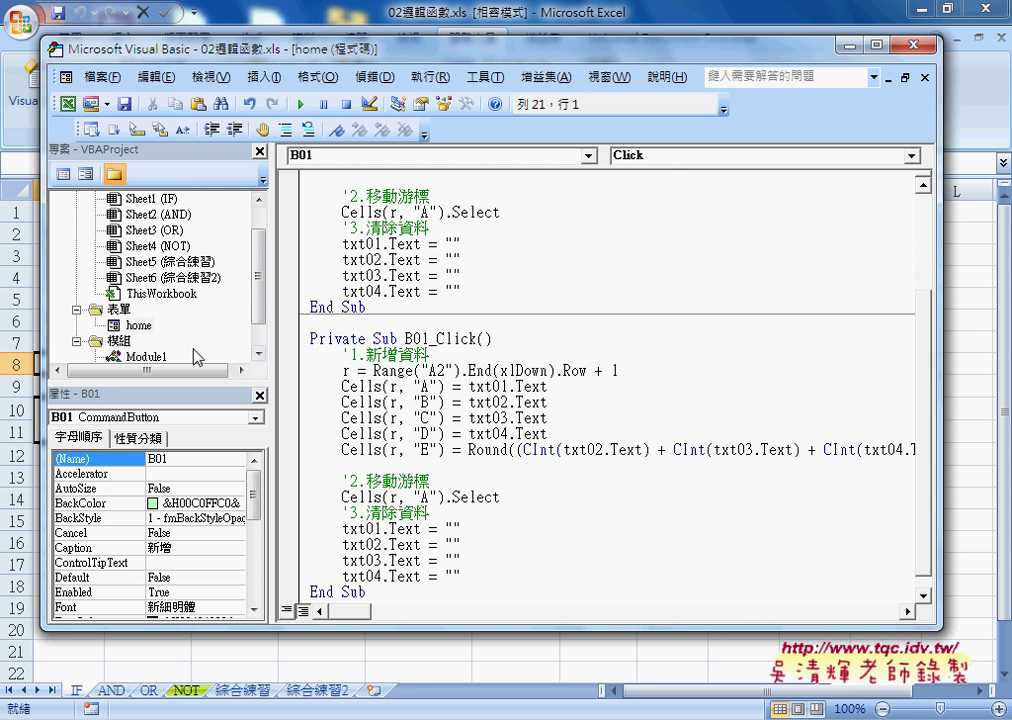
Show the home form's design and inspect its properties, selecting its (Name) value home.
double_click(136, 325)
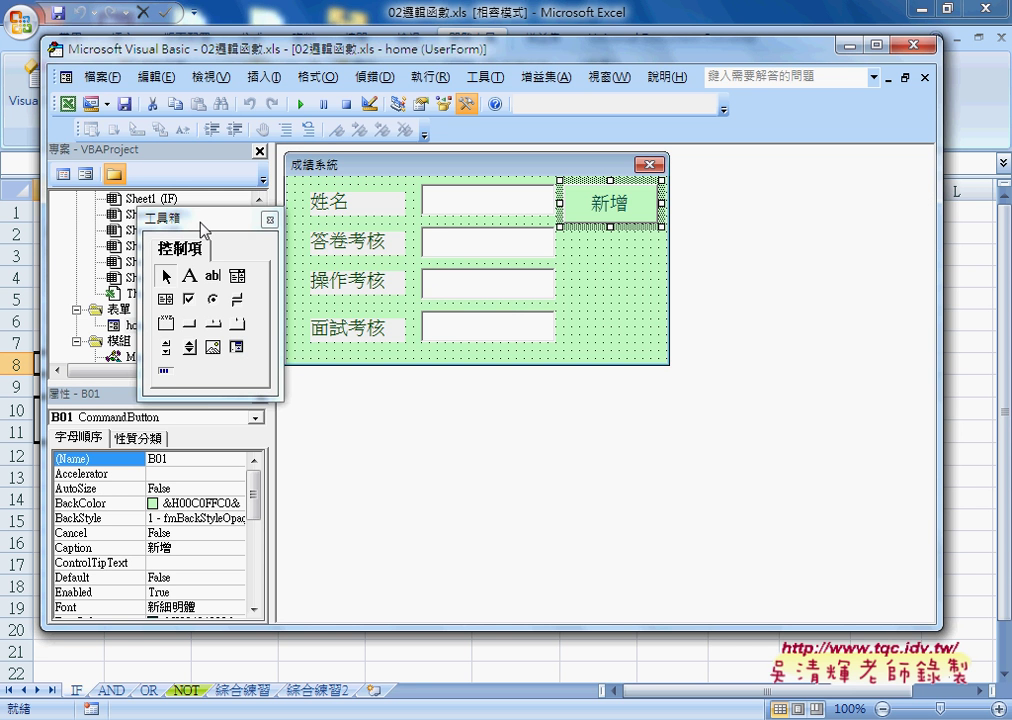
left_click_drag(257, 219, 858, 180)
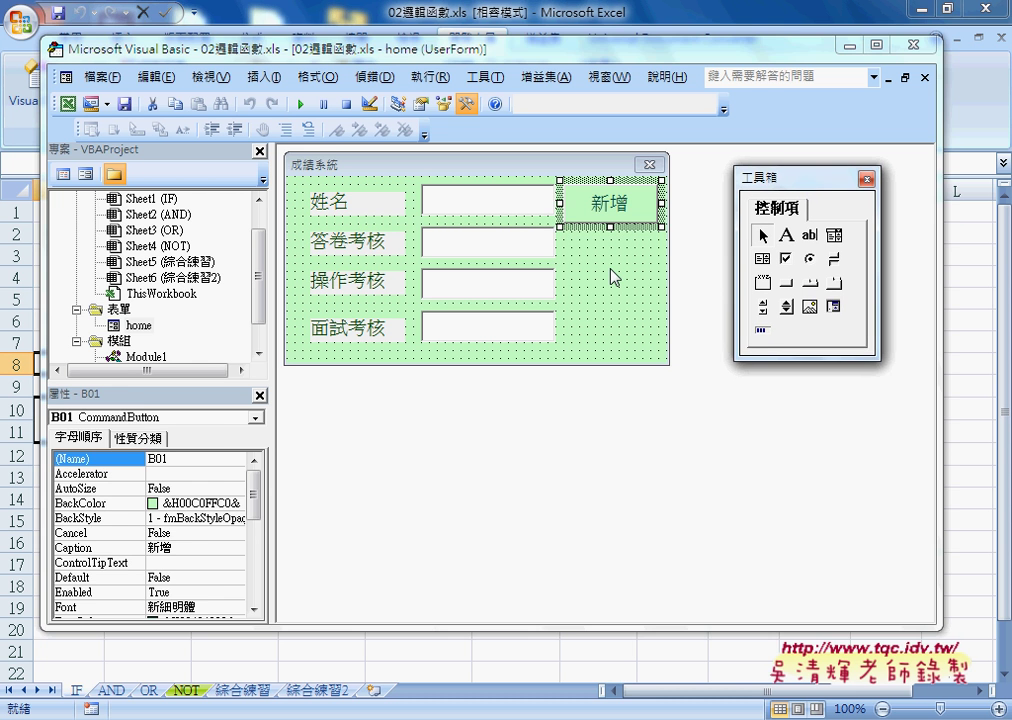
left_click(614, 277)
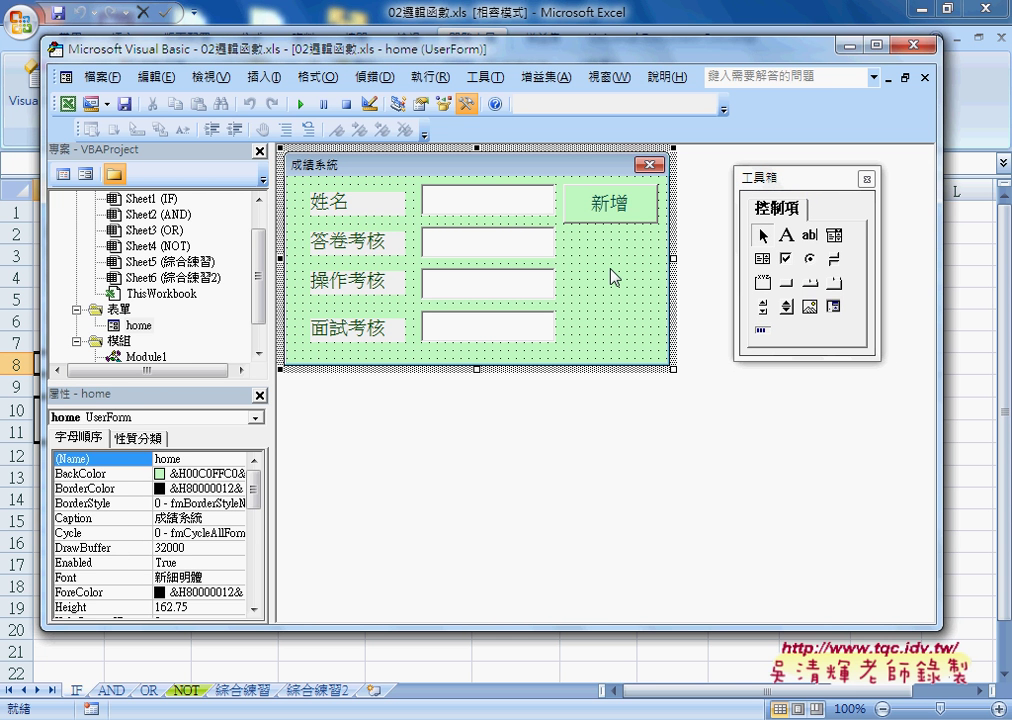
left_click(337, 208)
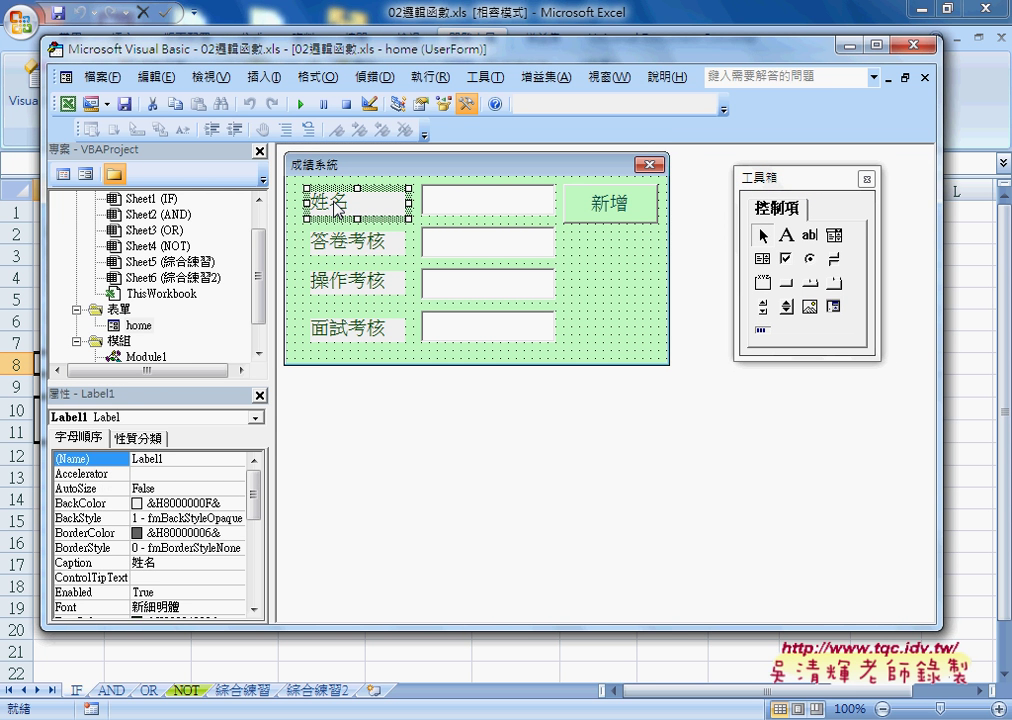
left_click(603, 293)
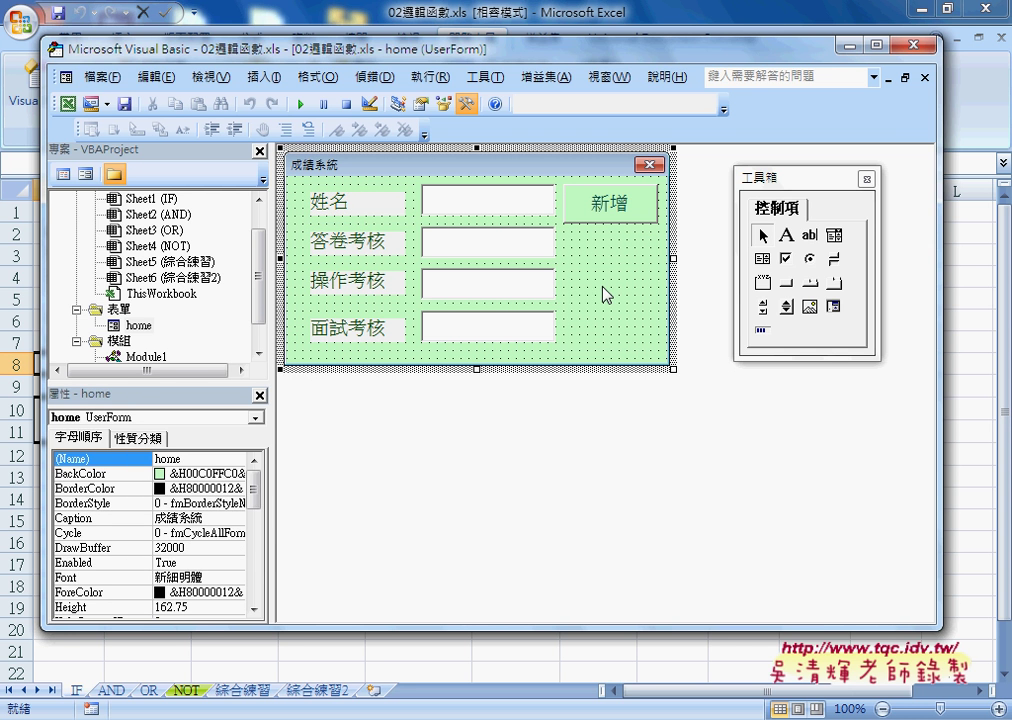
right_click(145, 297)
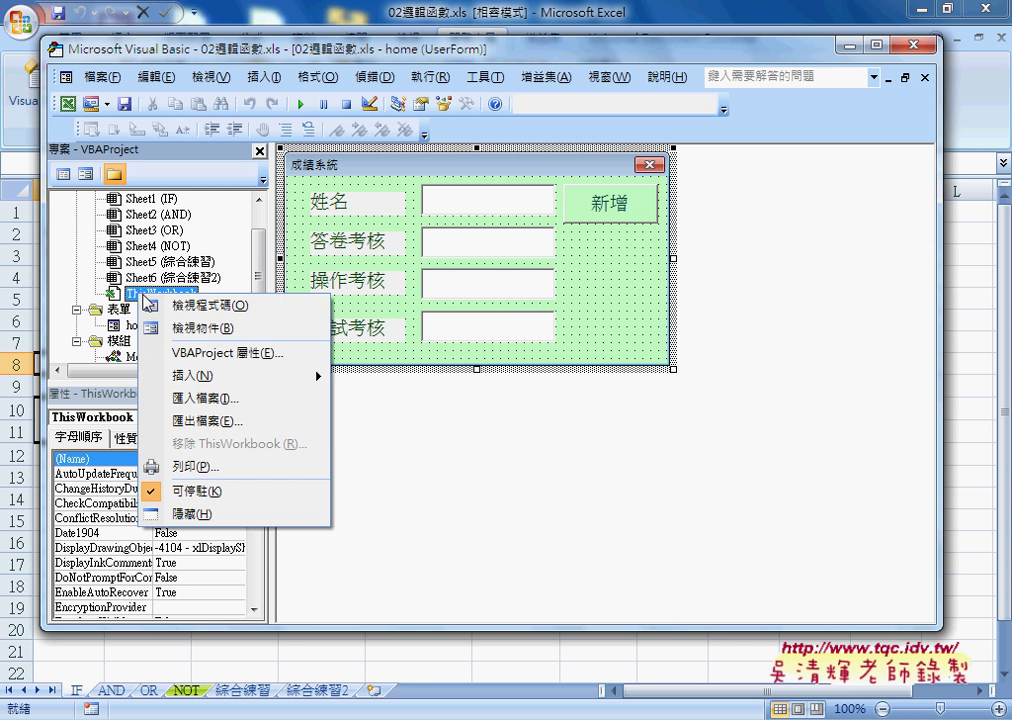
mouse_move(300, 376)
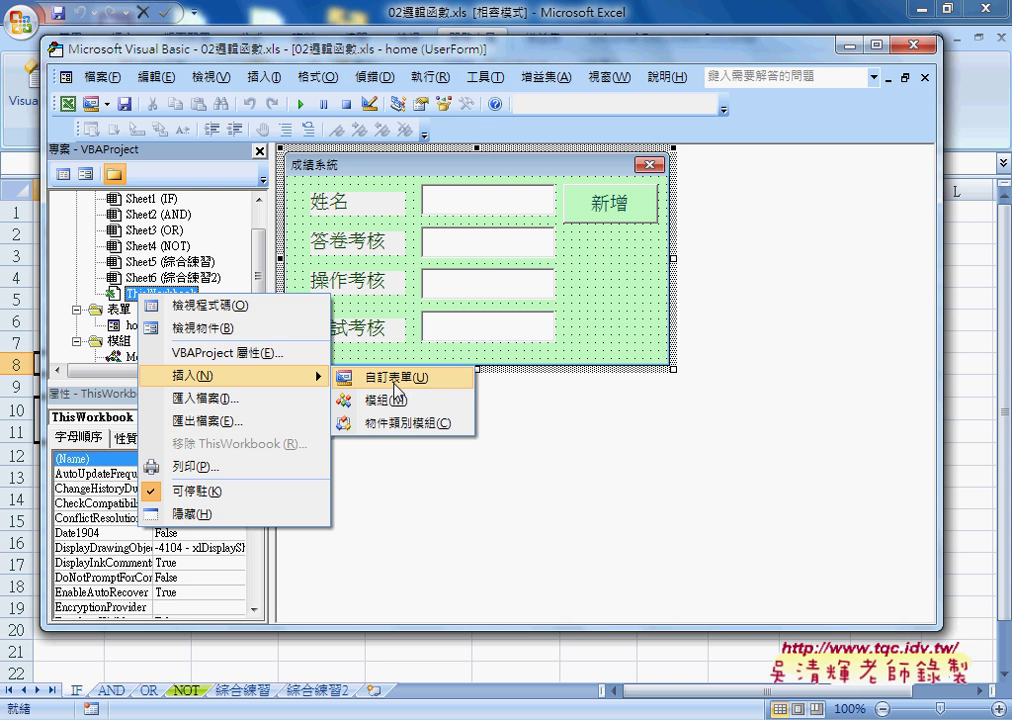
left_click(625, 329)
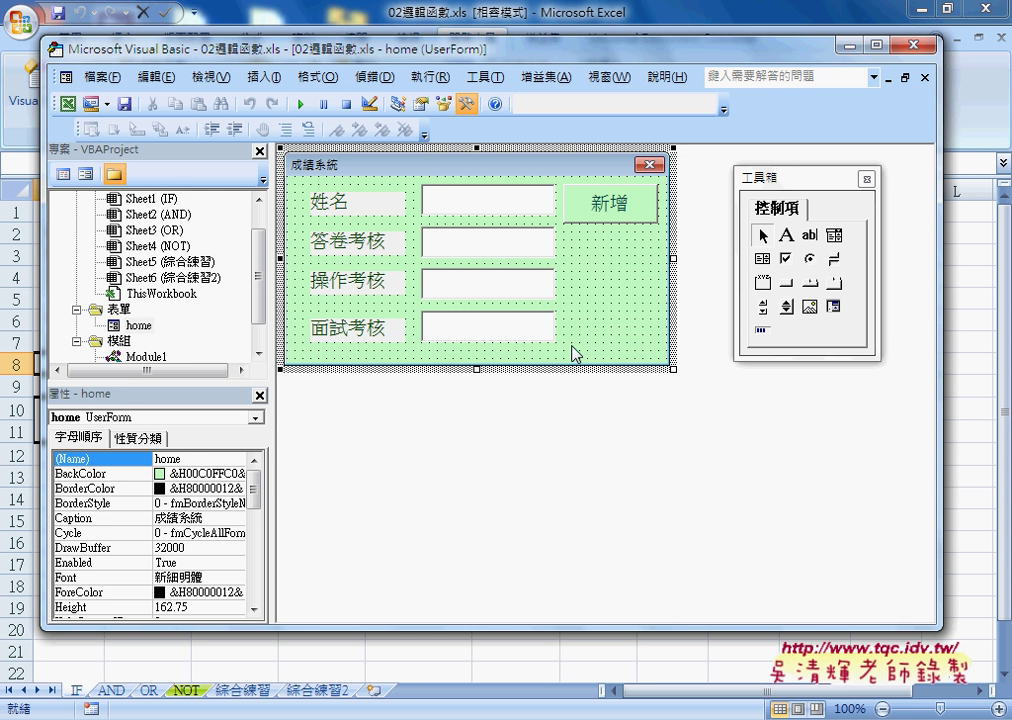
double_click(186, 459)
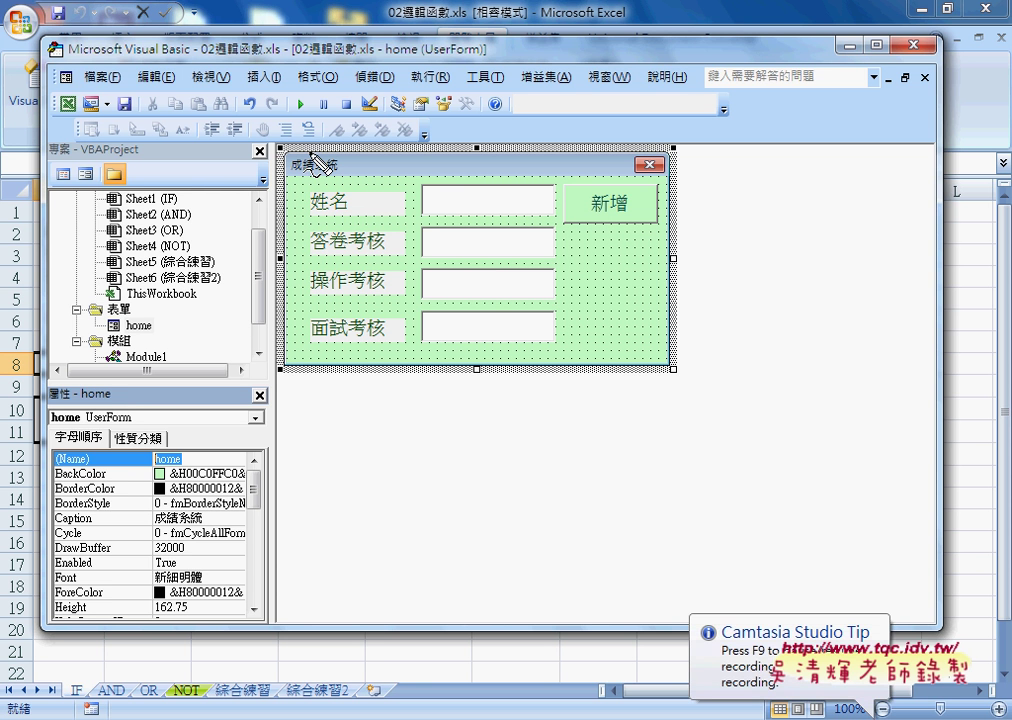
left_click_drag(313, 161, 335, 156)
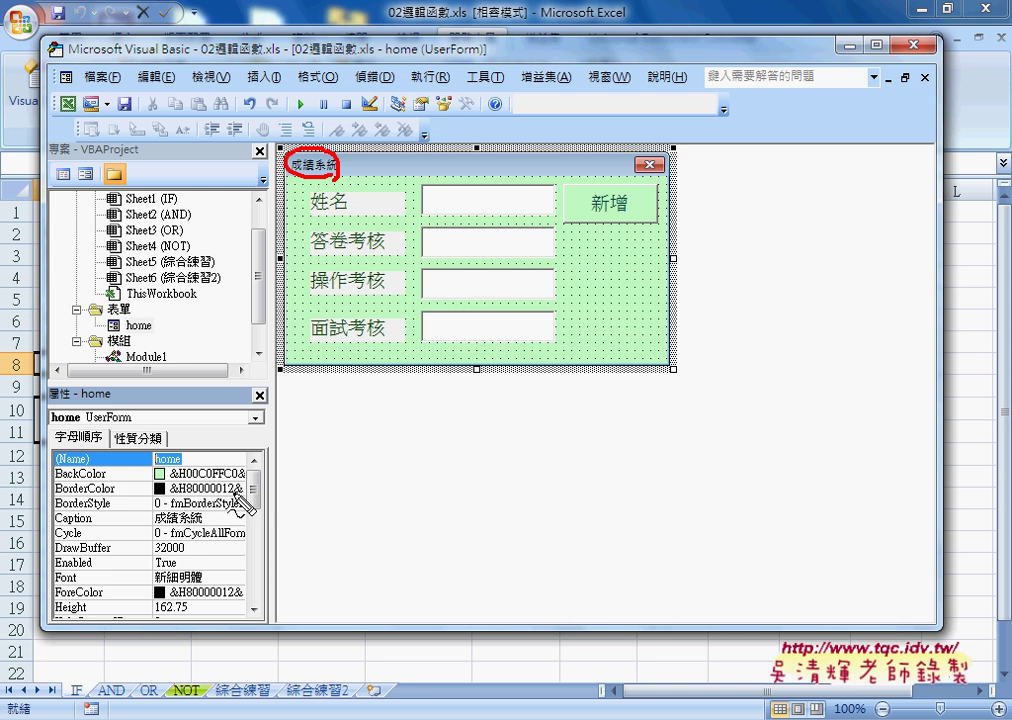
left_click_drag(53, 525, 92, 525)
left_click_drag(200, 510, 180, 527)
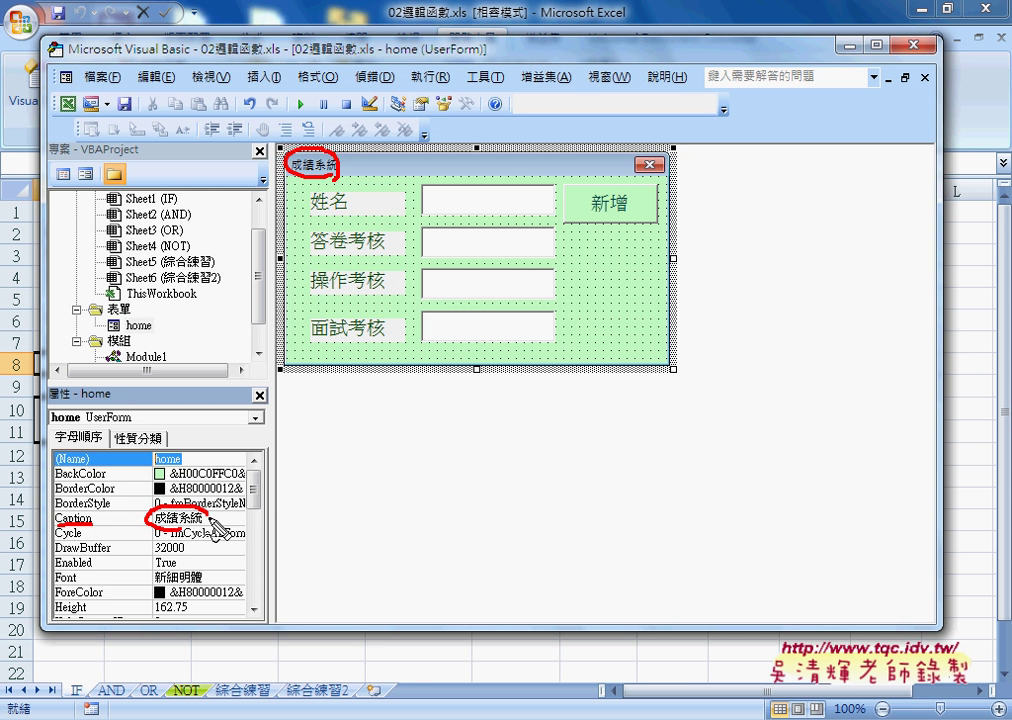
mouse_move(40, 458)
left_mouse_down()
mouse_move(58, 425)
mouse_move(88, 466)
left_mouse_up()
left_click_drag(38, 512, 52, 528)
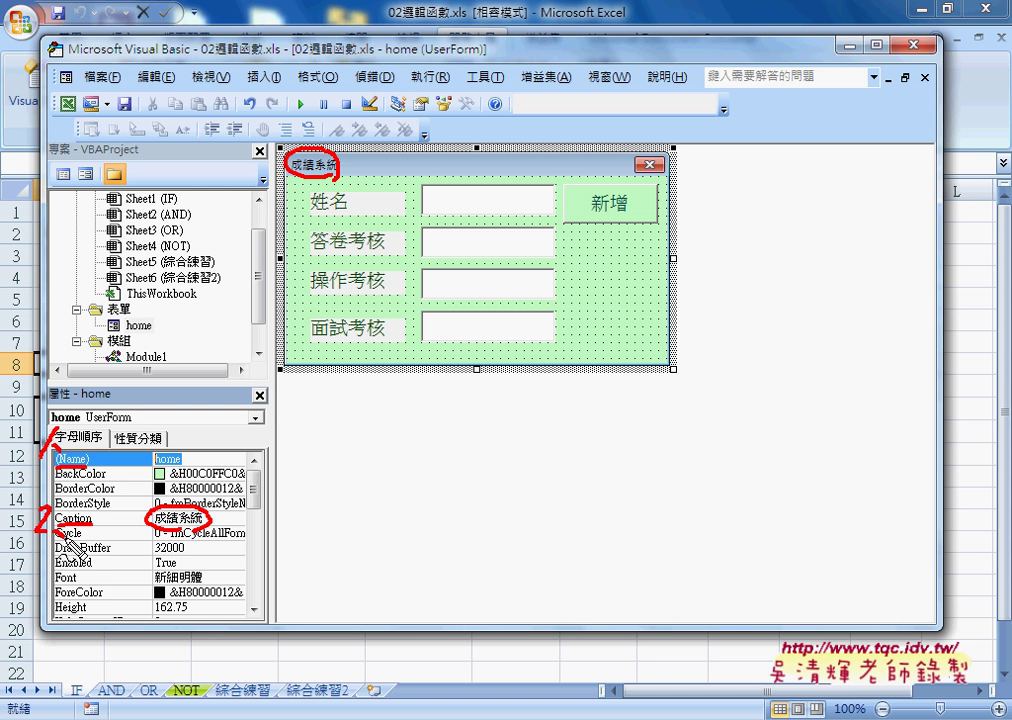
left_click_drag(155, 466, 182, 465)
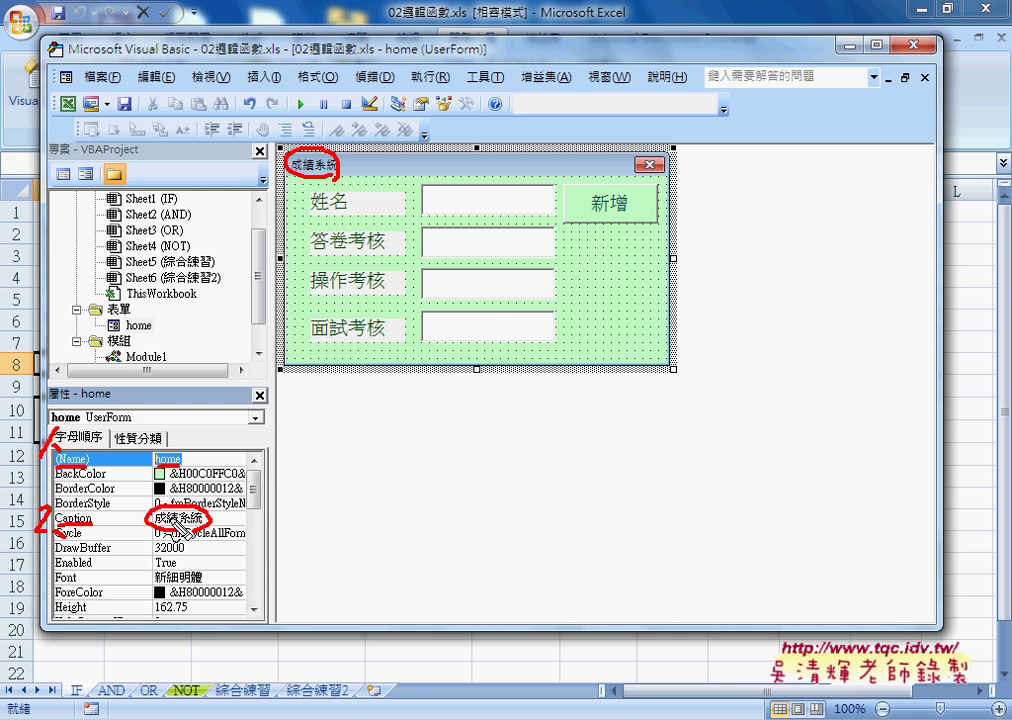